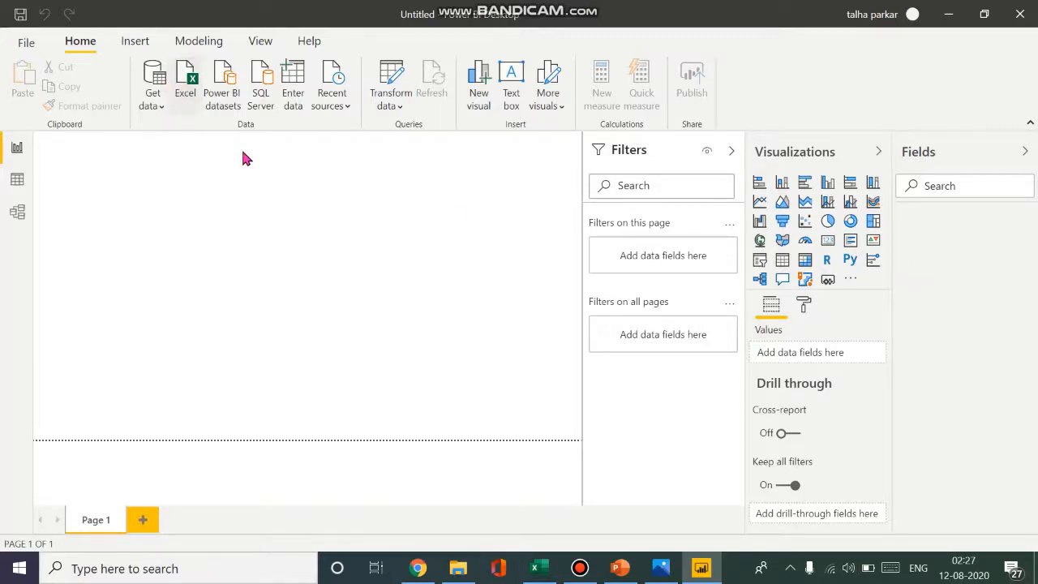
Import the Excel workbook Sales Vs Goal Data as a data source.
scroll(97, 167, up, 3)
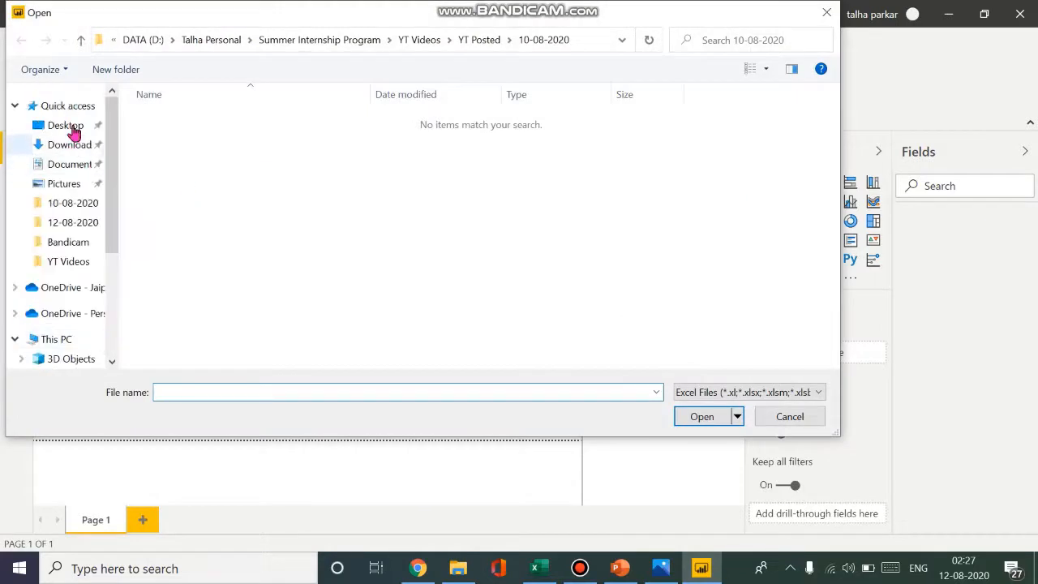
click(68, 106)
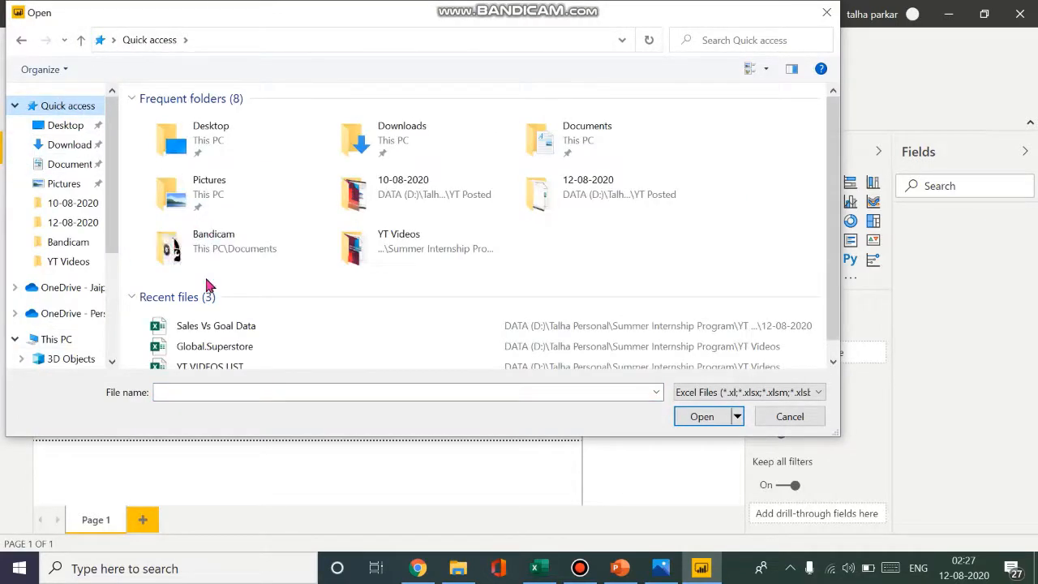
double_click(213, 326)
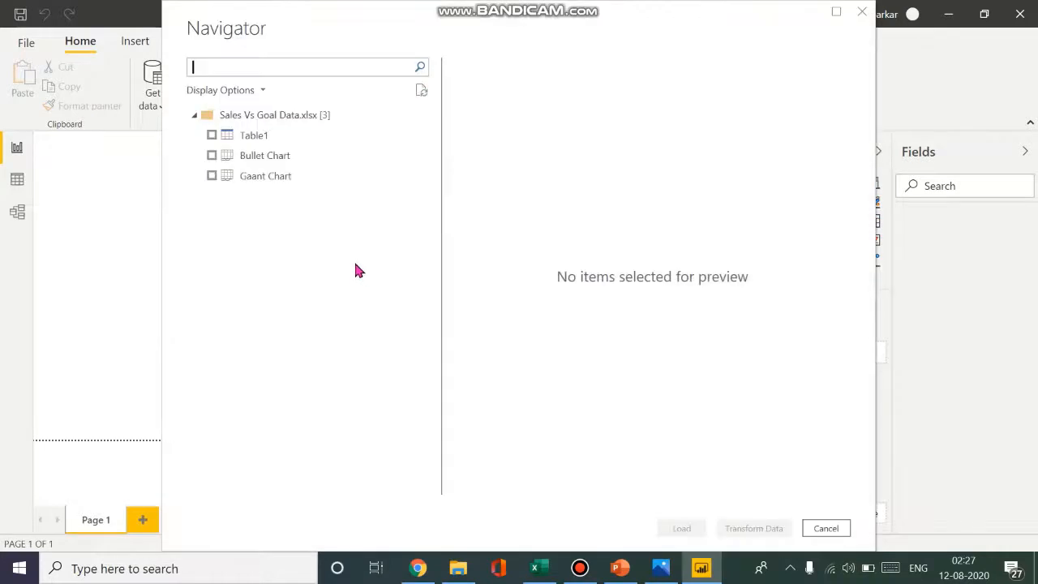
Select the Gaant Chart sheet, check all its columns in the preview, and load it into the report.
click(212, 176)
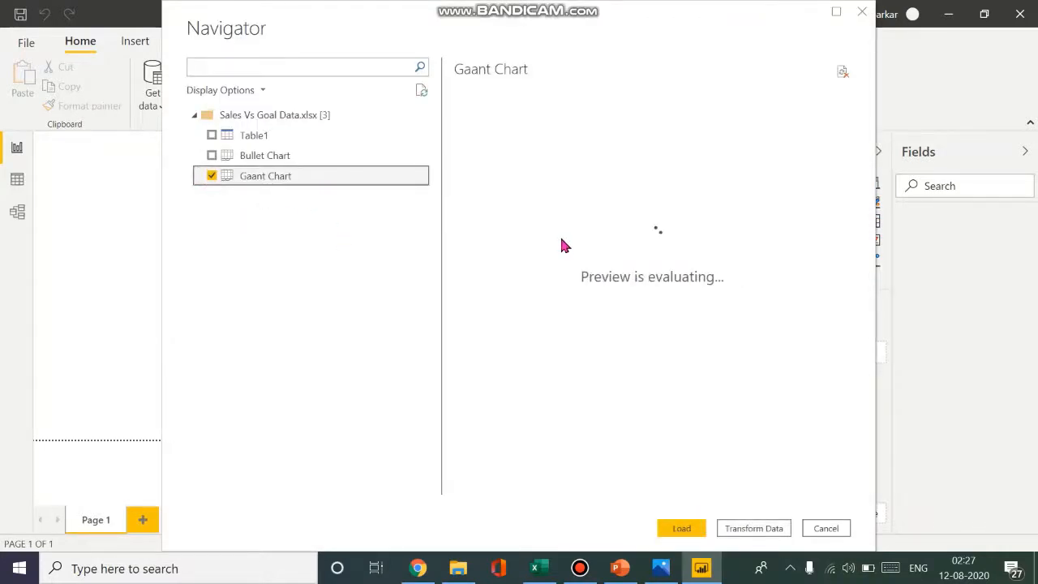
drag(696, 491, 834, 450)
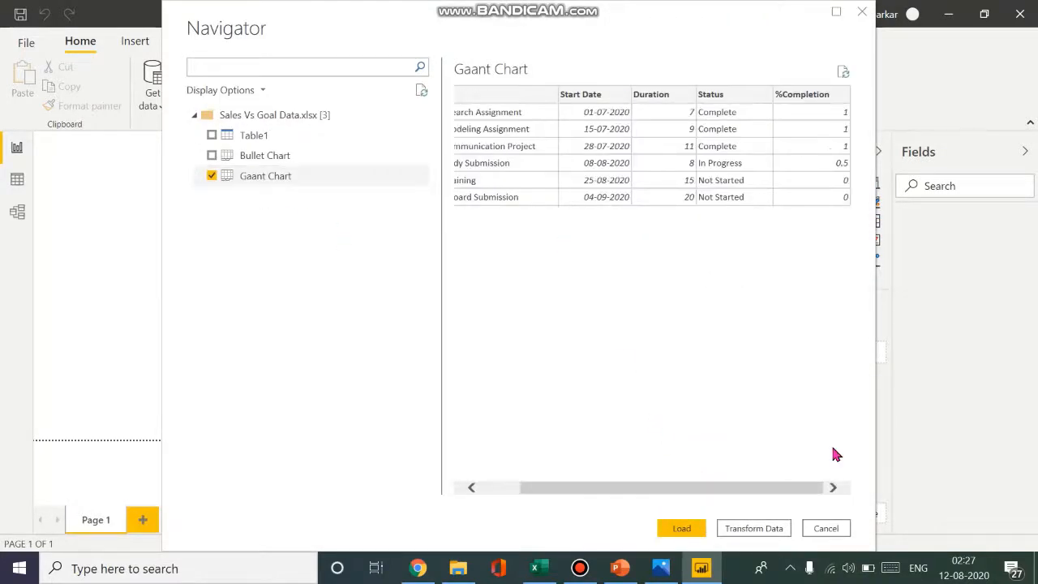
drag(739, 491, 585, 449)
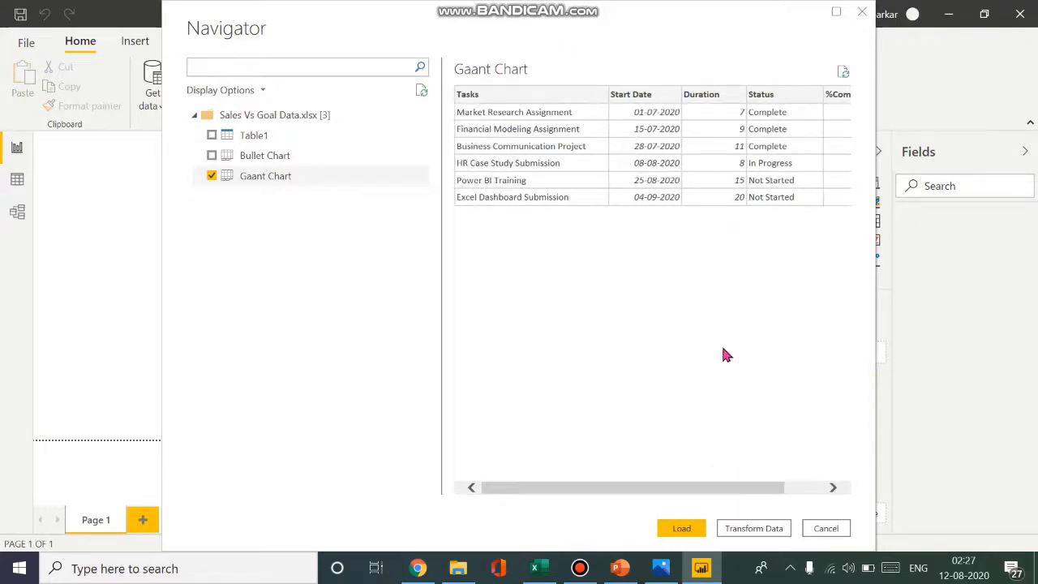
drag(770, 496, 851, 482)
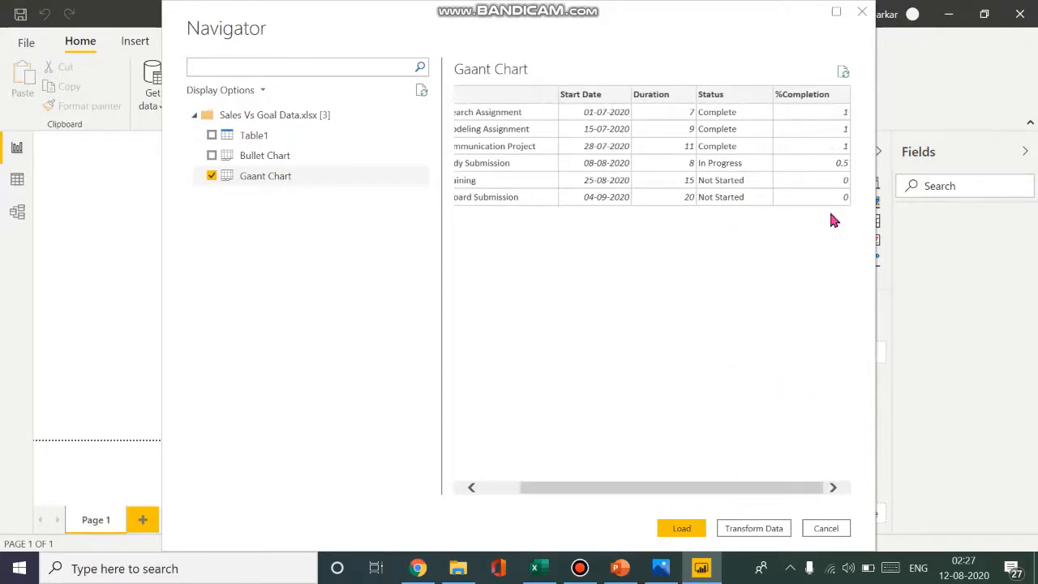
click(702, 527)
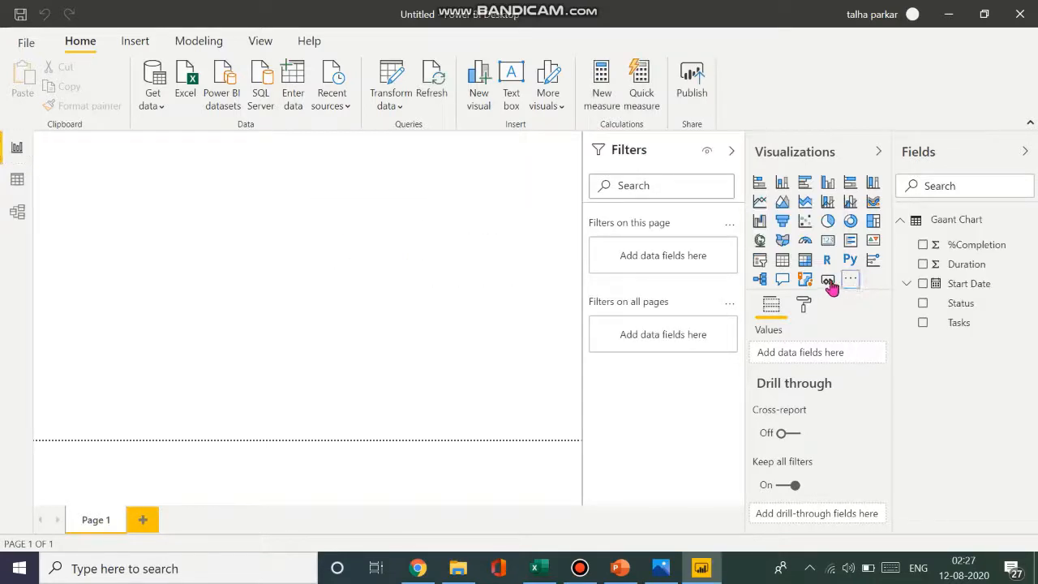
Search the AppSource visuals for "Gantt" and add the Gantt visual to the report.
click(849, 281)
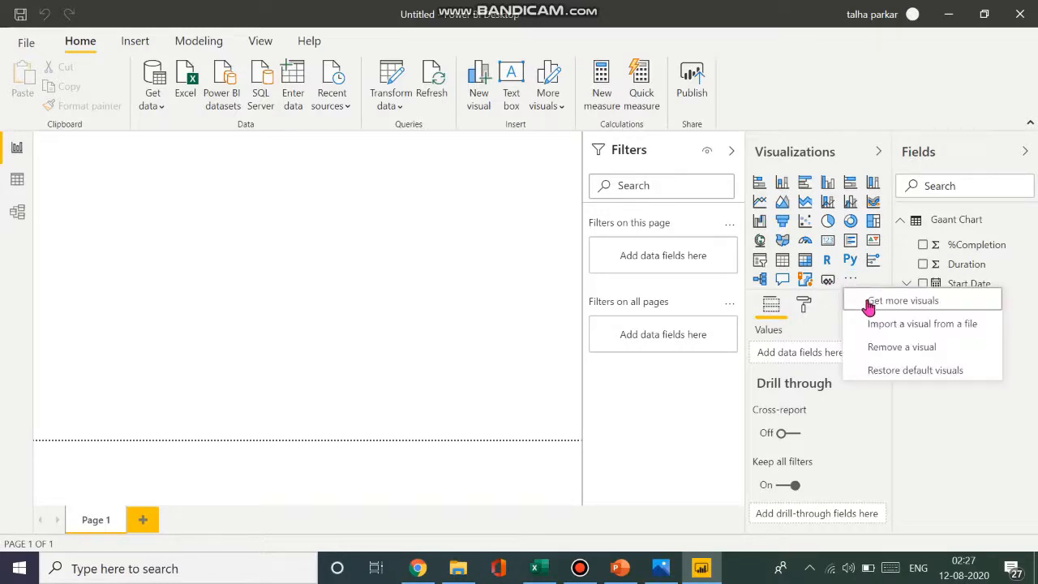
click(852, 283)
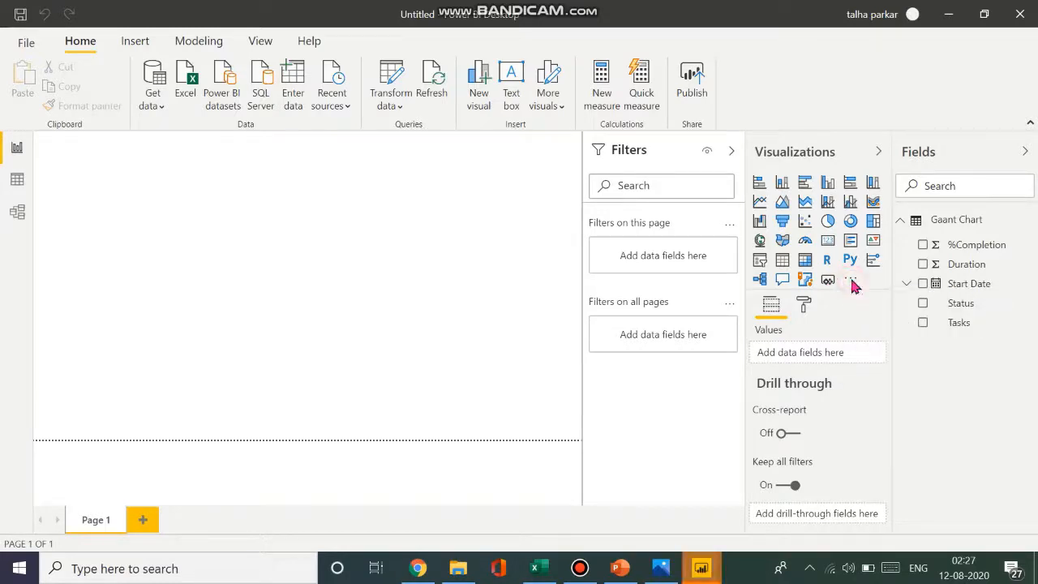
mouse_move(701, 568)
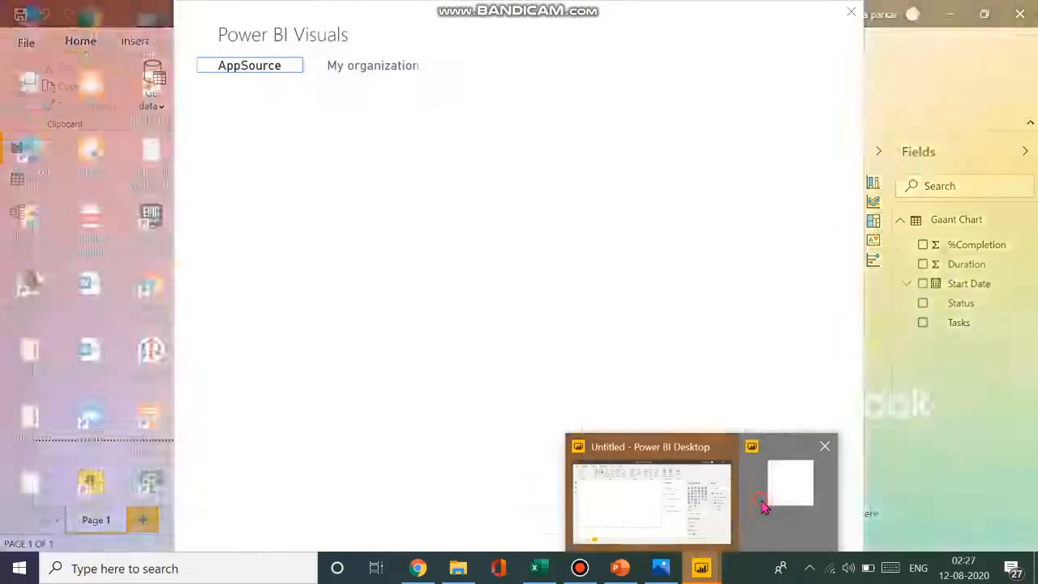
click(763, 504)
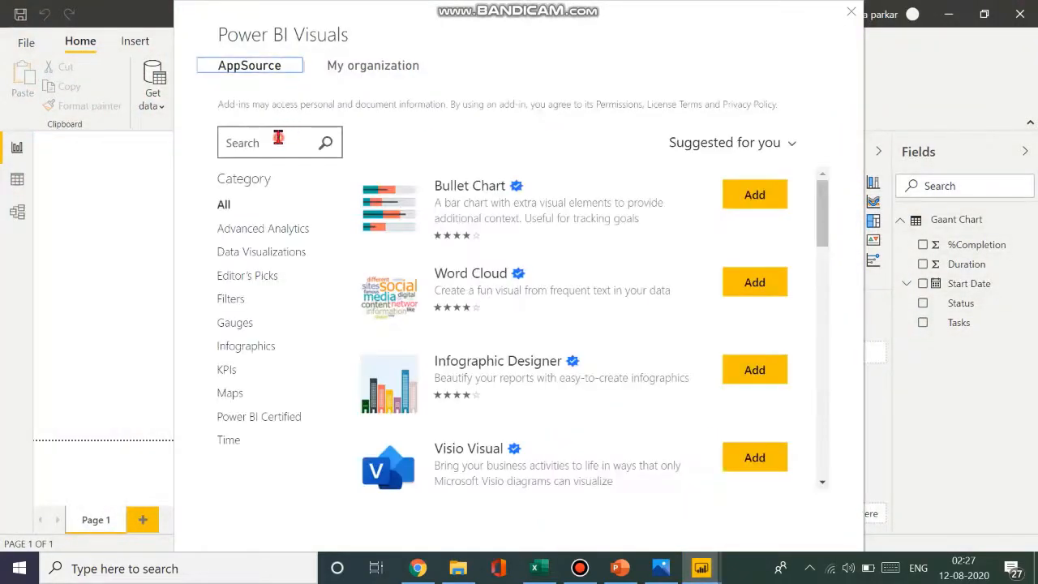
click(279, 138)
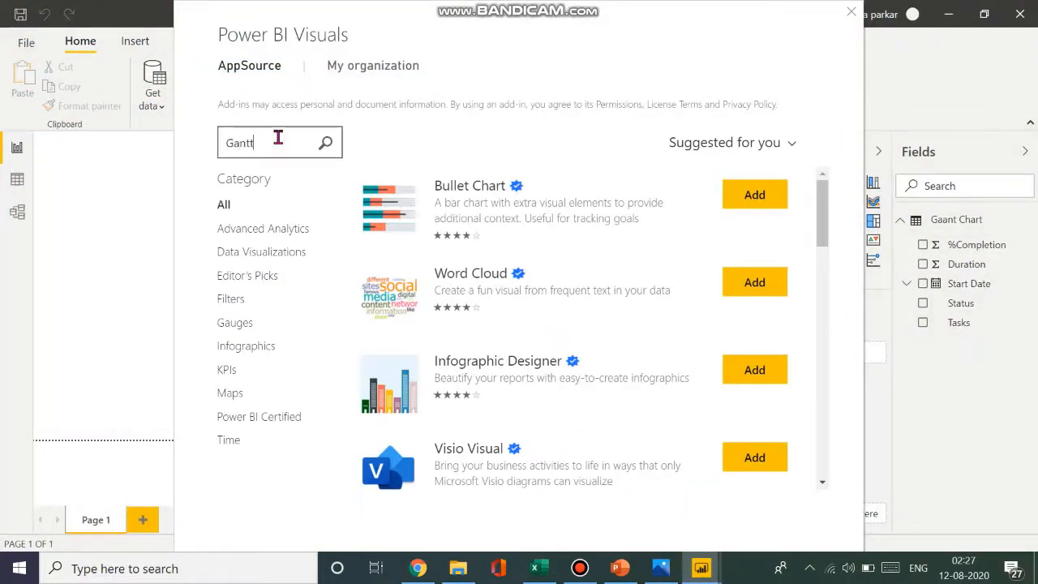
key(Return)
scroll(614, 225, down, 5)
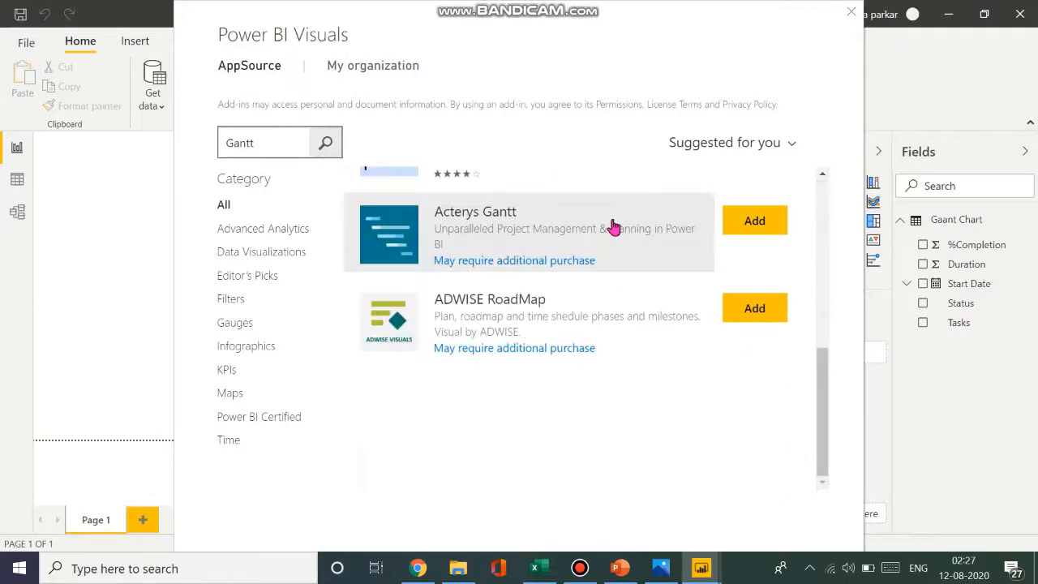
scroll(613, 226, up, 5)
click(759, 192)
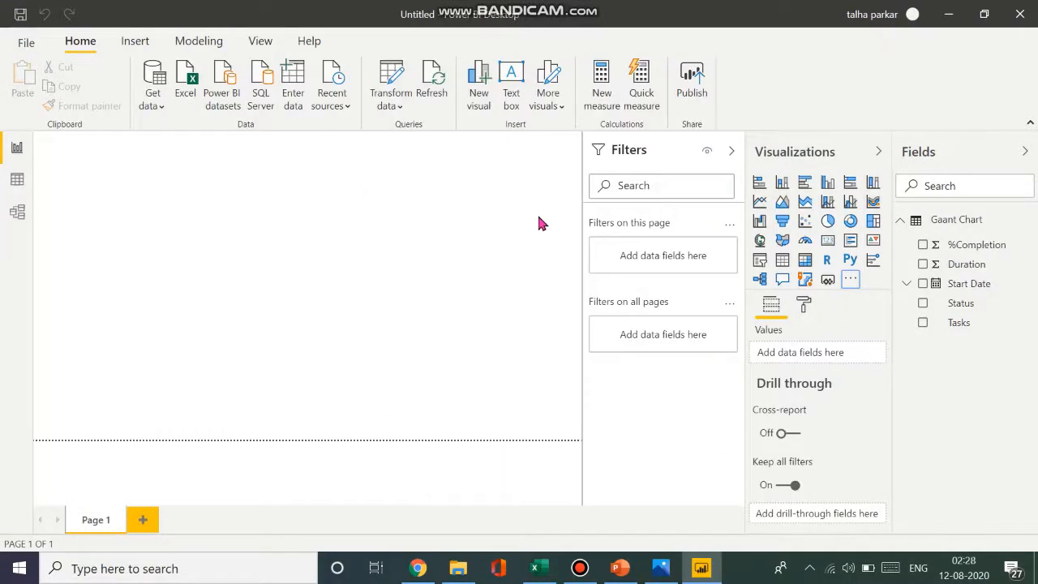
click(659, 308)
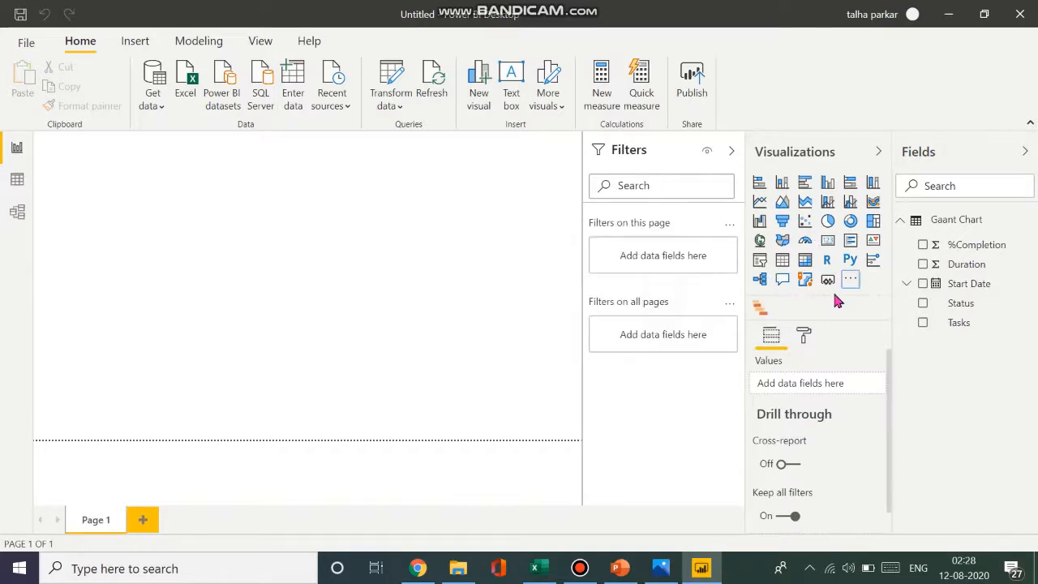
Search AppSource for "Gantt" again and examine the Gantt visual's description and preview images.
click(850, 279)
click(875, 303)
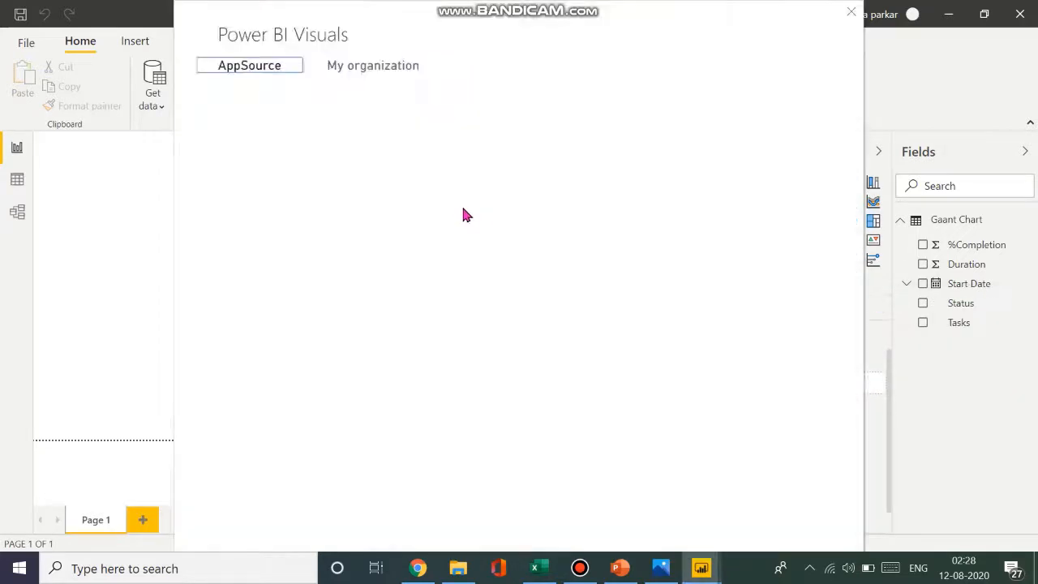
click(253, 142)
text(Gantt)
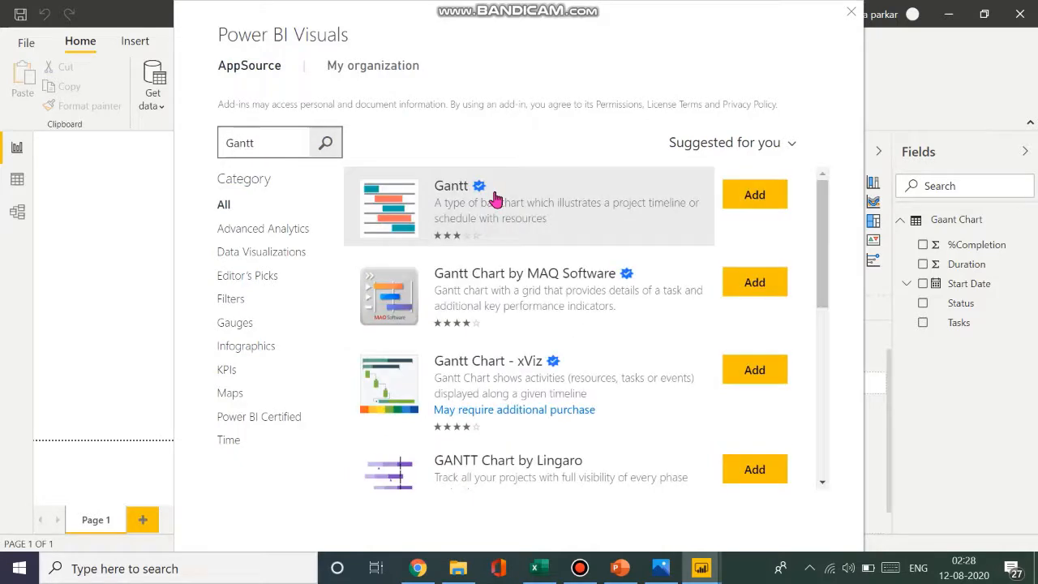
click(494, 199)
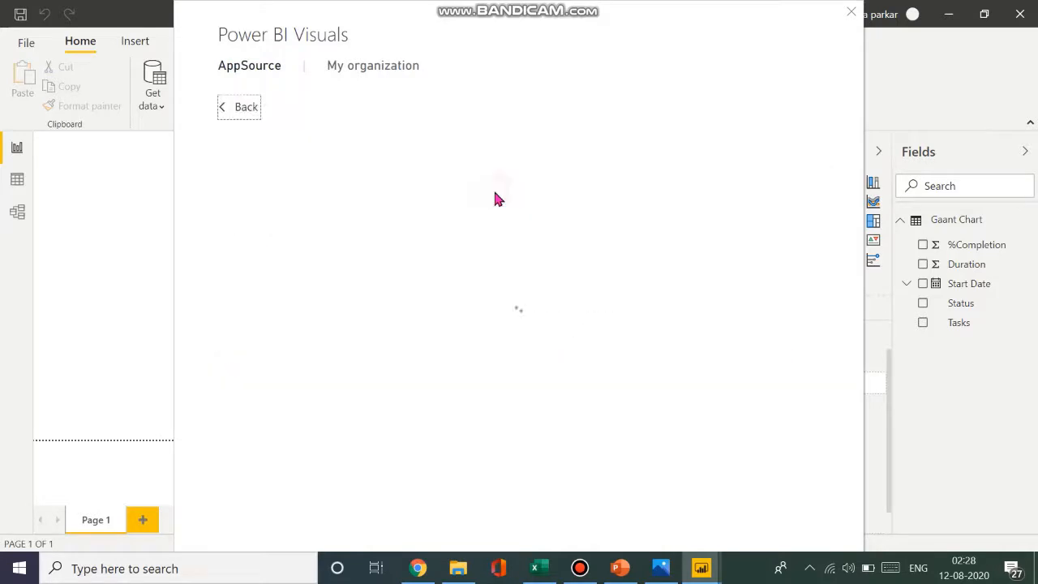
scroll(361, 401, down, 1)
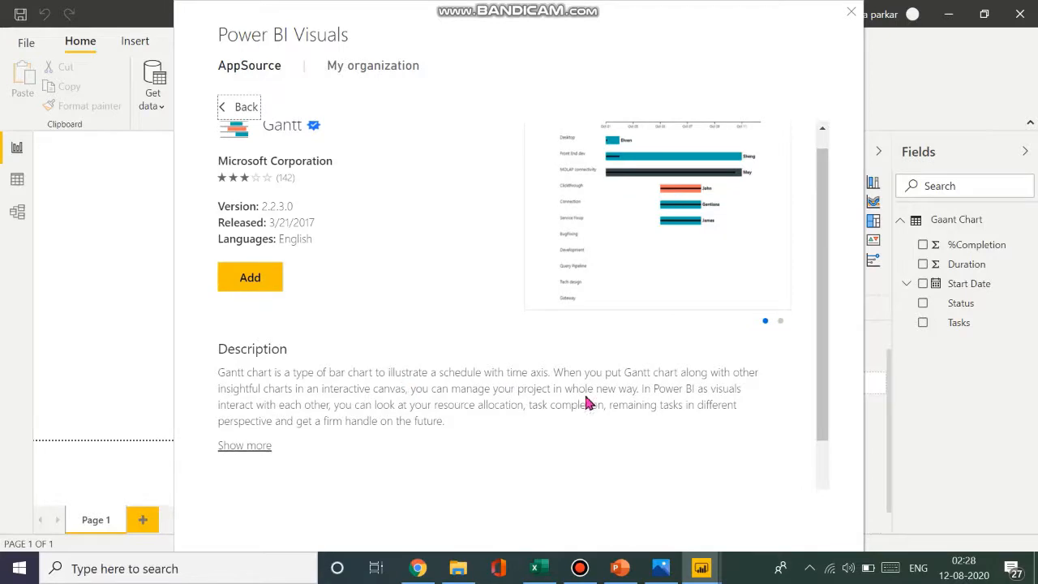
scroll(588, 403, up, 1)
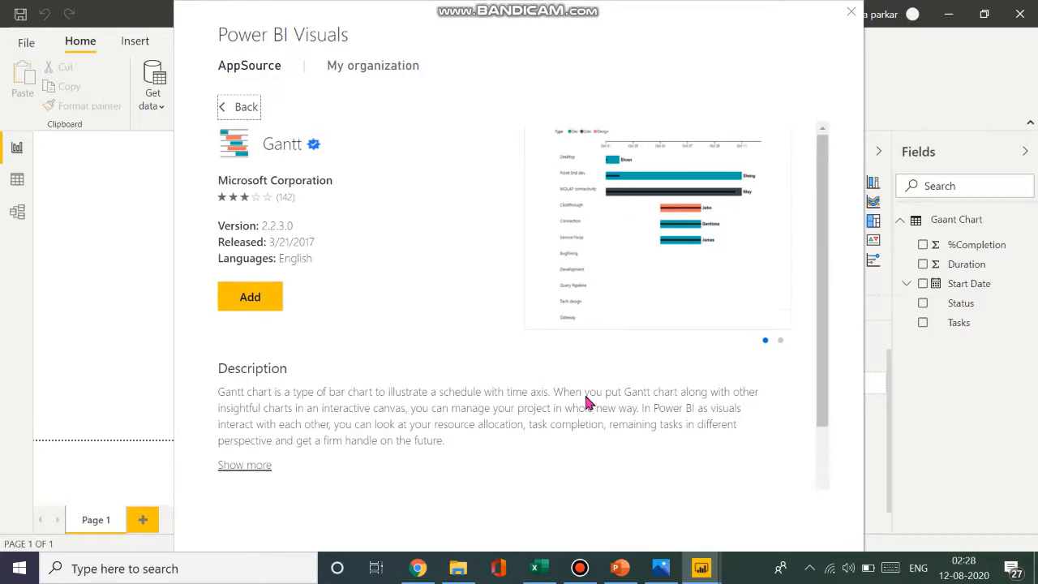
click(764, 342)
click(849, 13)
Insert a Gantt visual enlarged to fill most of the report page, and collapse the Filters pane.
click(762, 307)
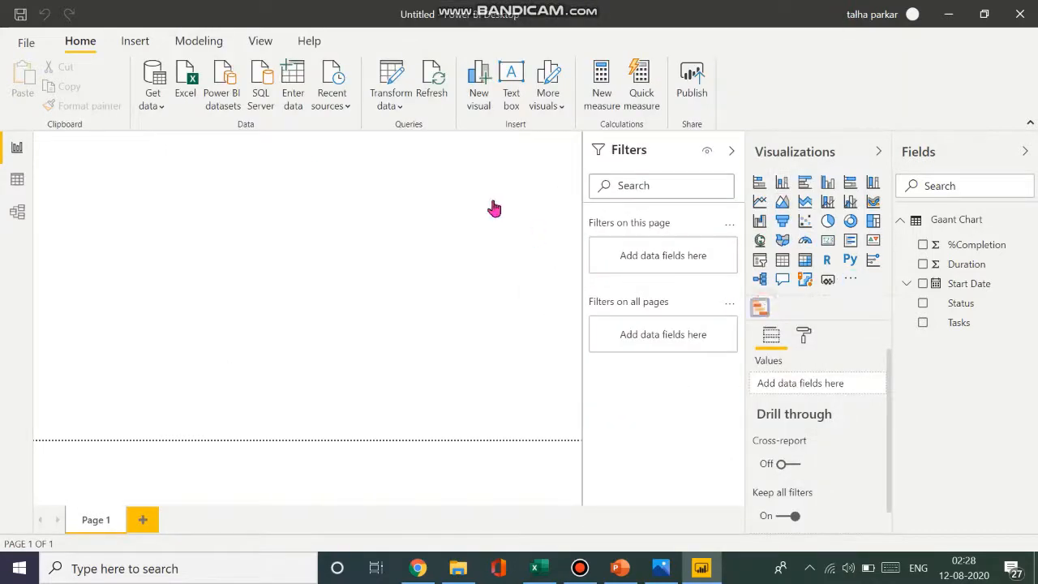
drag(152, 245, 565, 410)
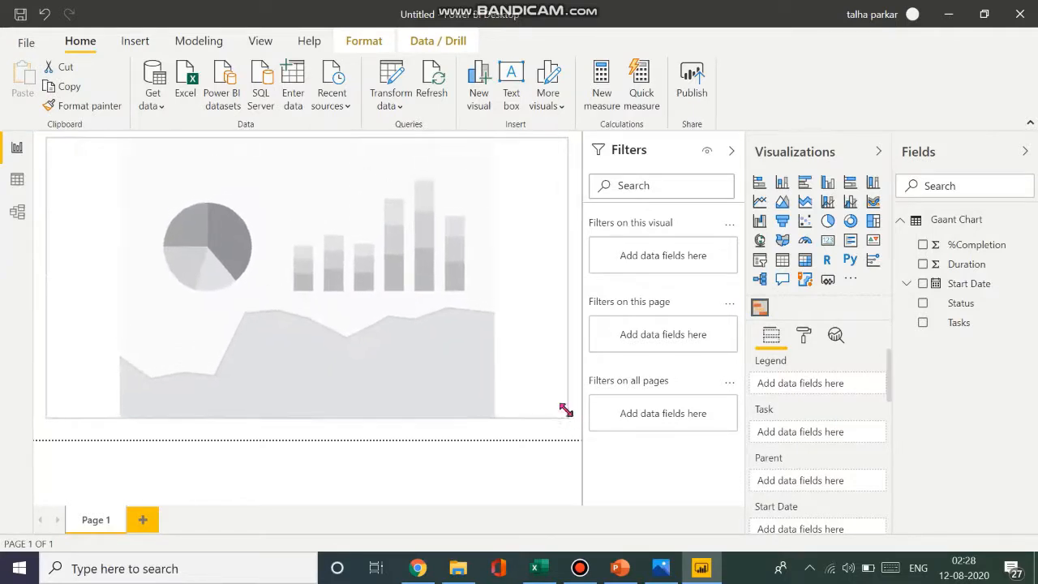
click(732, 153)
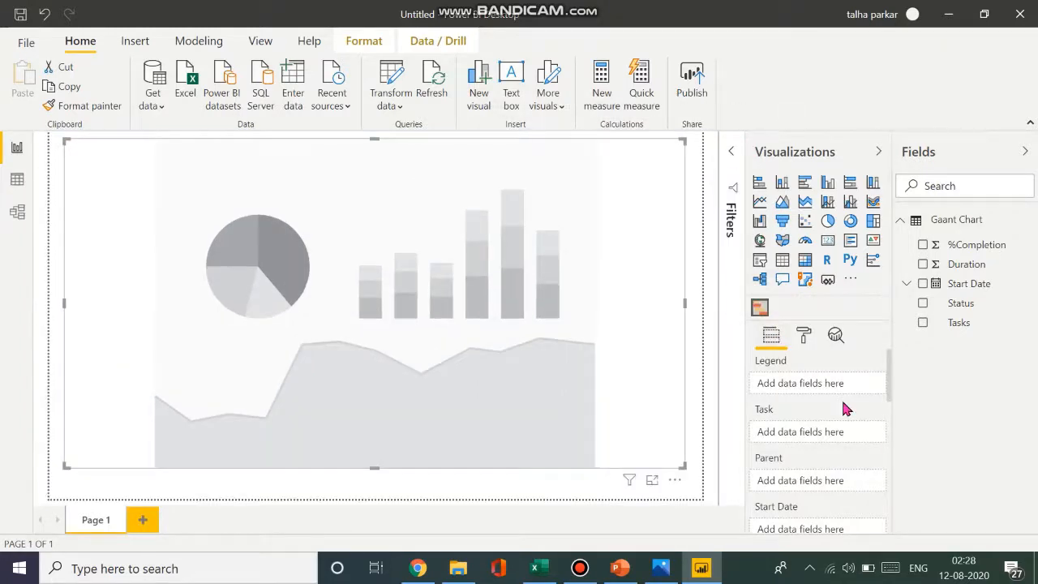
Look through the Gantt visual's field wells and assign the Tasks field to Task.
scroll(843, 409, down, 1)
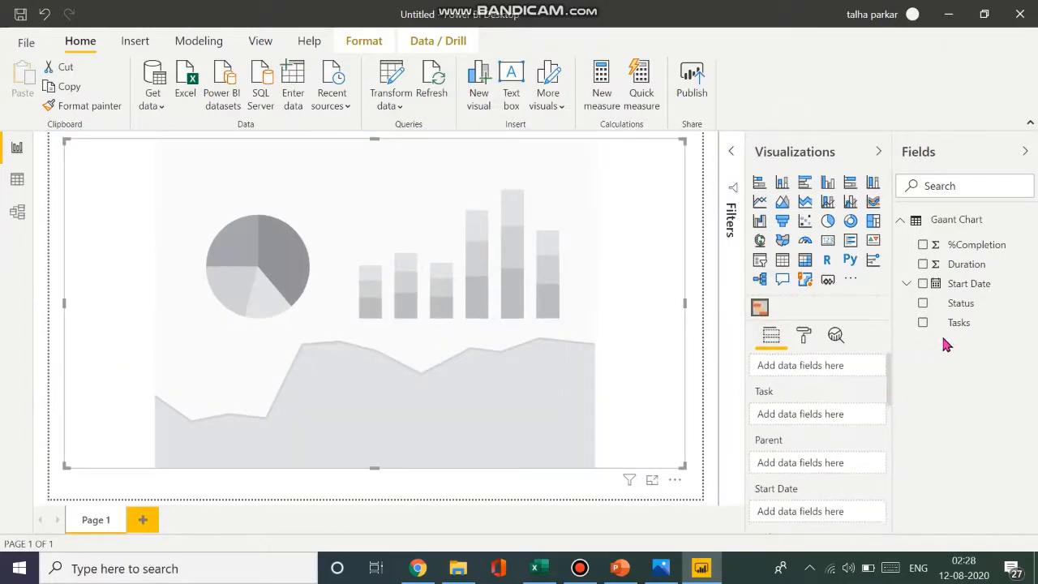
scroll(862, 416, down, 5)
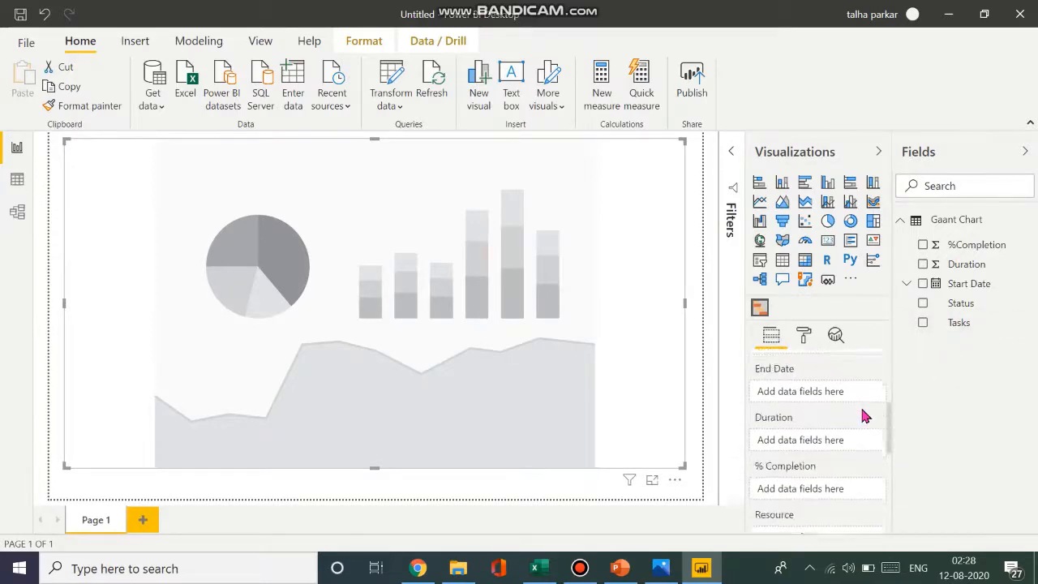
scroll(862, 416, up, 6)
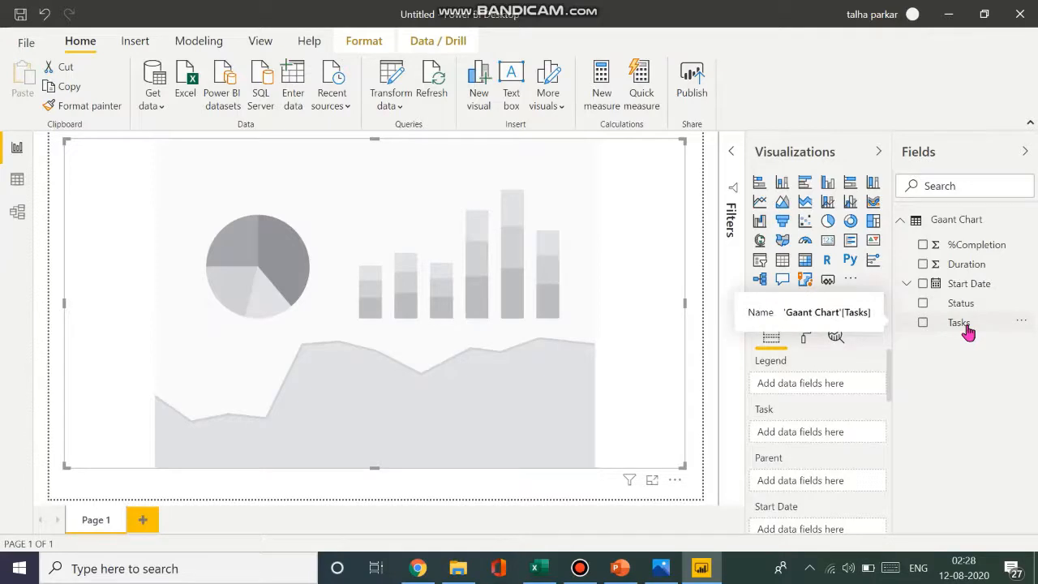
drag(968, 331, 823, 432)
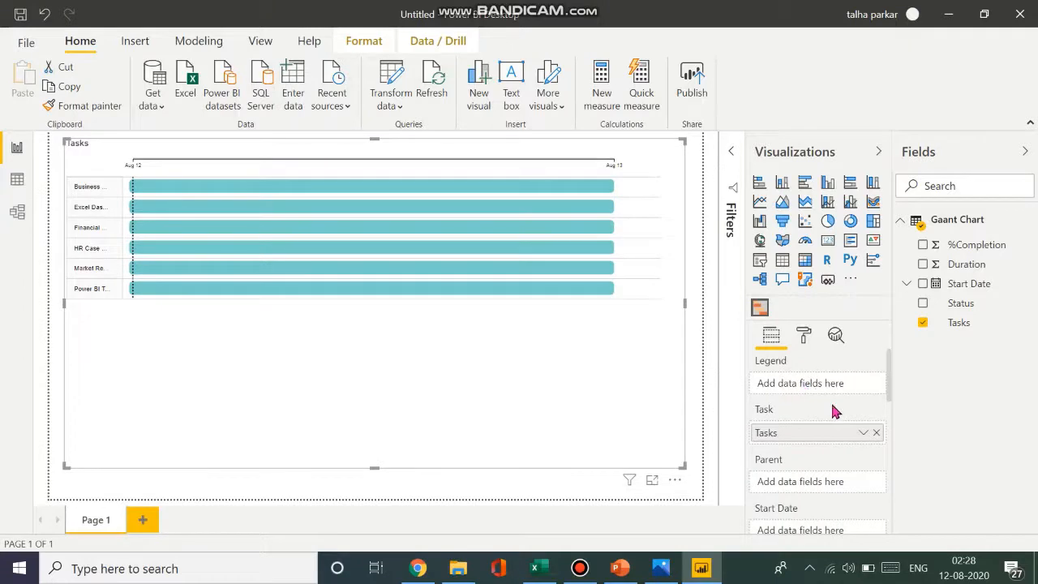
Assign the Start Date field to the Gantt visual's Start Date and keep the visual selected.
scroll(832, 408, down, 1)
scroll(834, 412, down, 1)
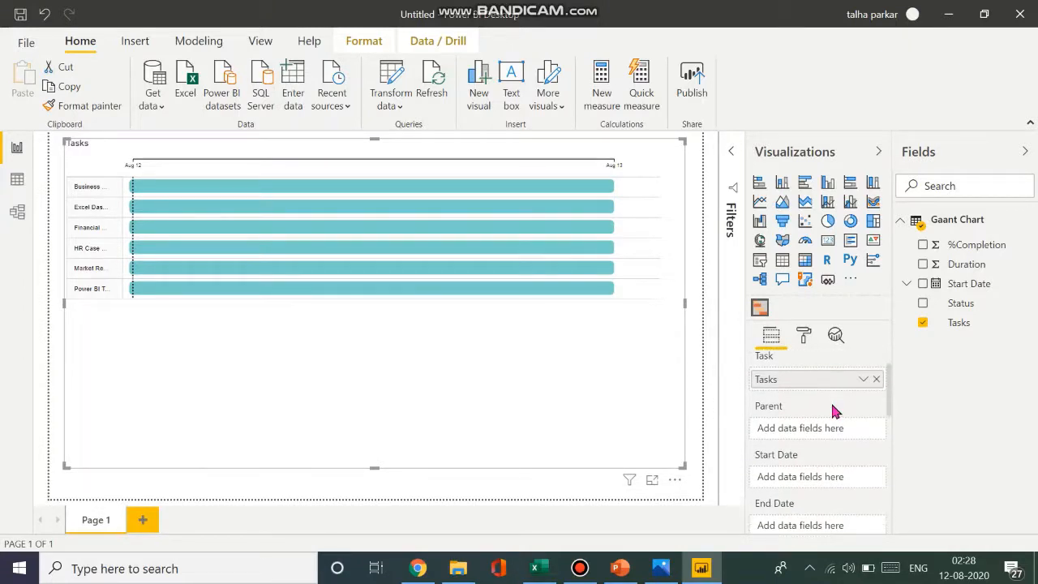
scroll(835, 412, down, 1)
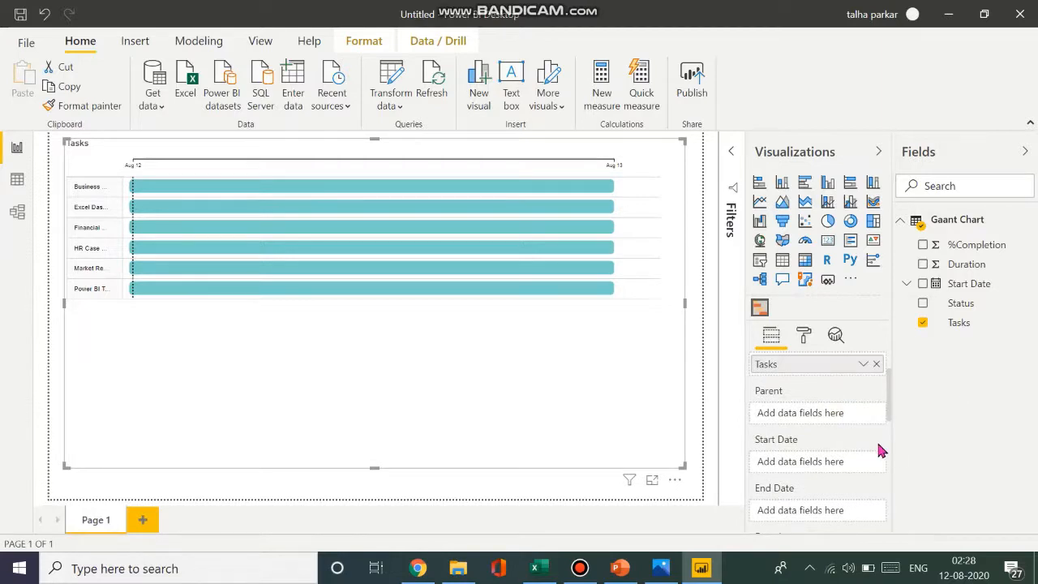
scroll(882, 451, up, 1)
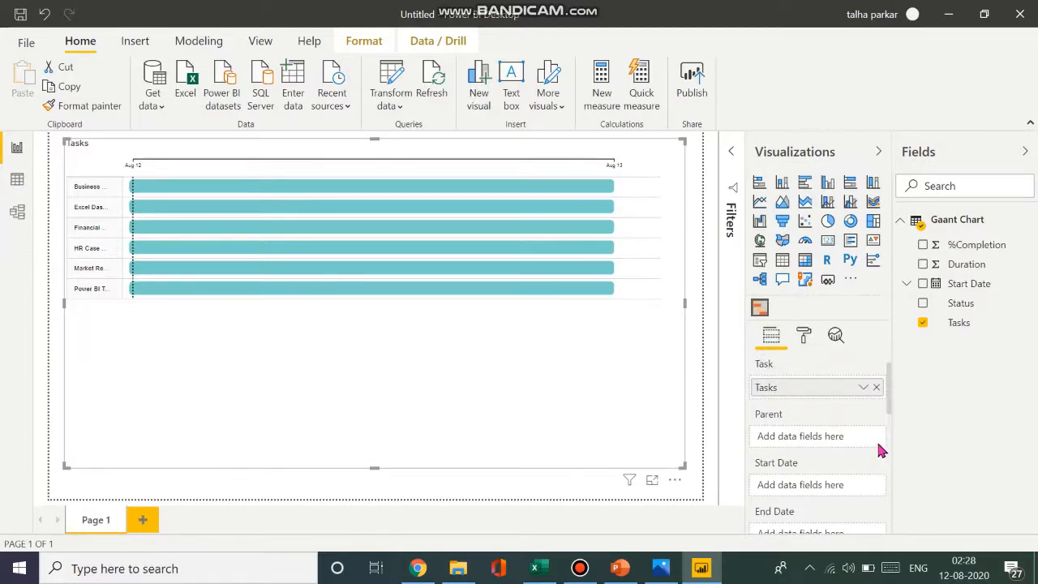
scroll(882, 451, down, 1)
mouse_move(963, 287)
mouse_down()
mouse_move(946, 312)
mouse_move(955, 301)
mouse_up()
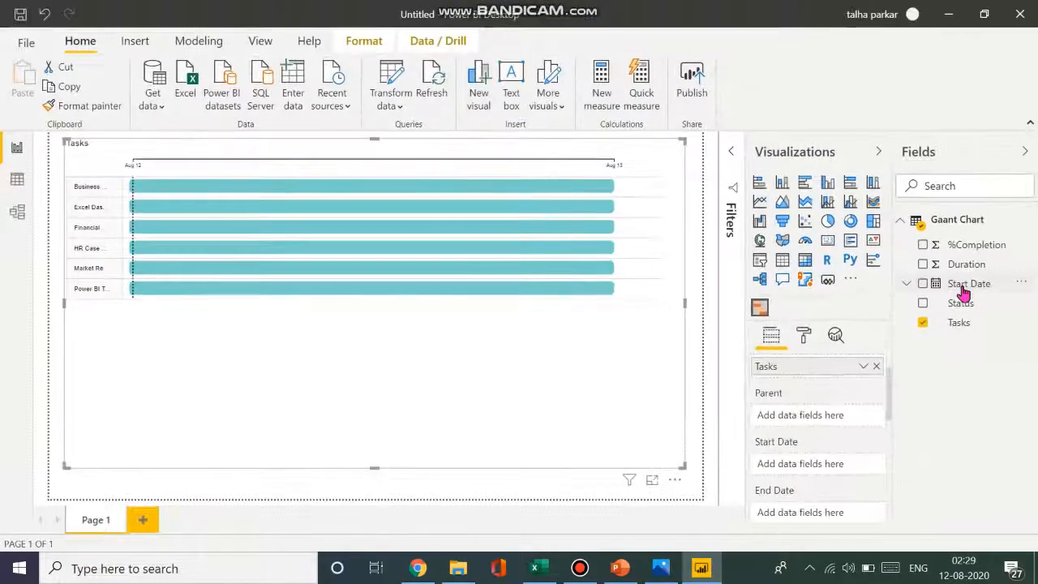
drag(1014, 279, 816, 463)
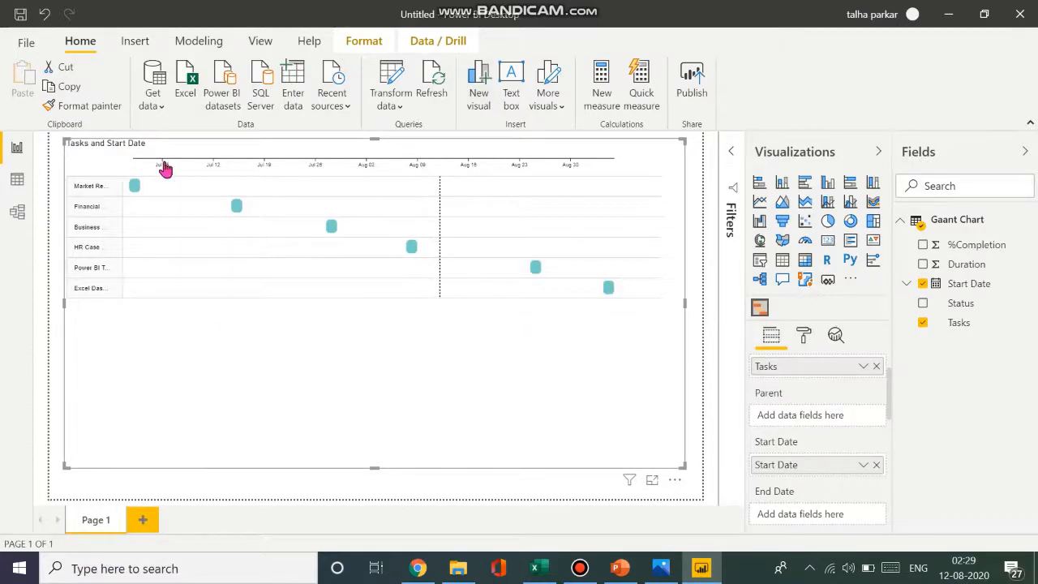
click(361, 146)
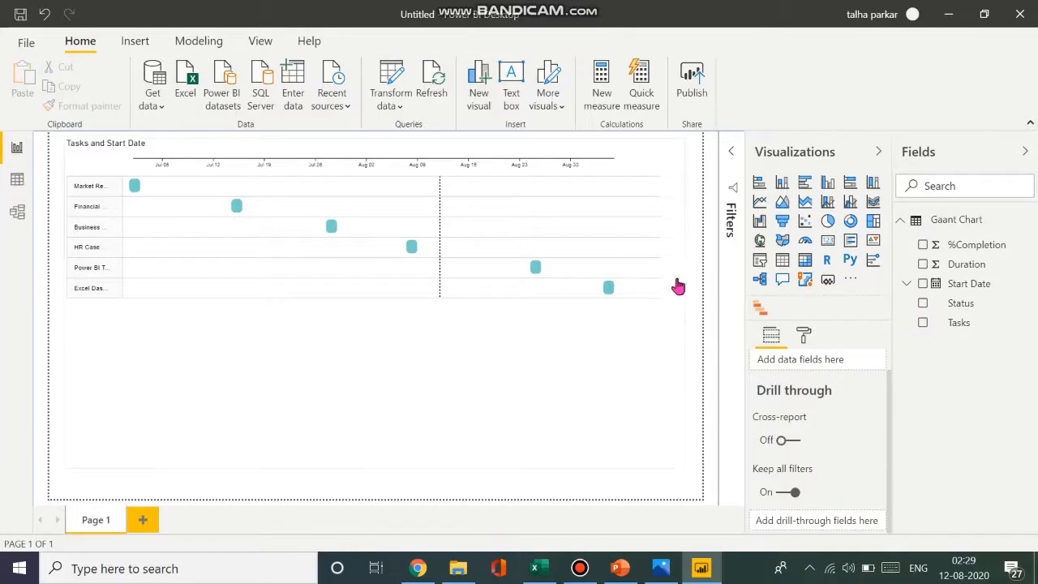
click(602, 213)
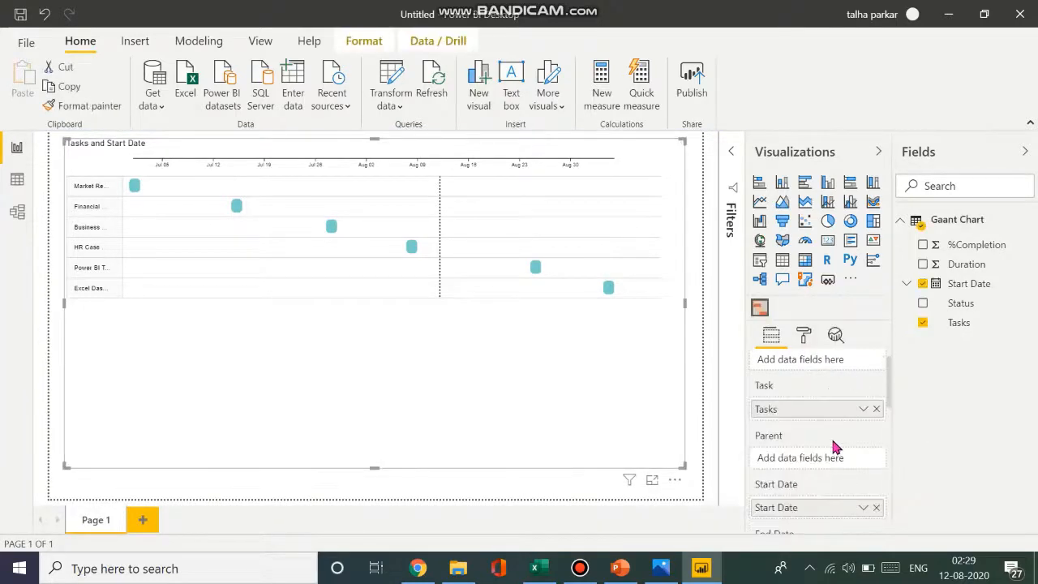
Assign the Duration field to the Gantt visual's Duration and enlarge the visual to fill the whole report page.
scroll(851, 460, down, 3)
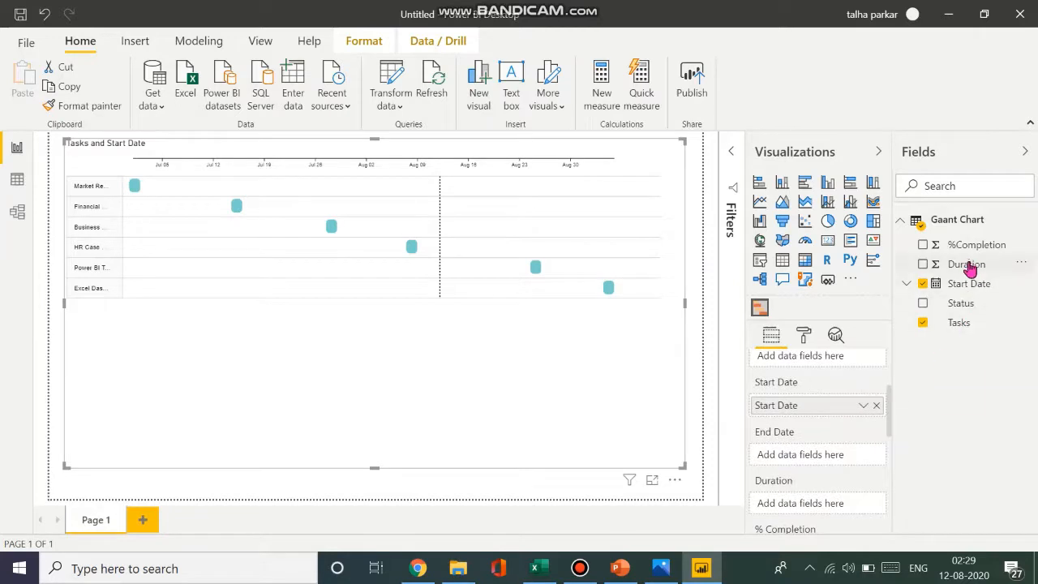
drag(970, 272, 839, 514)
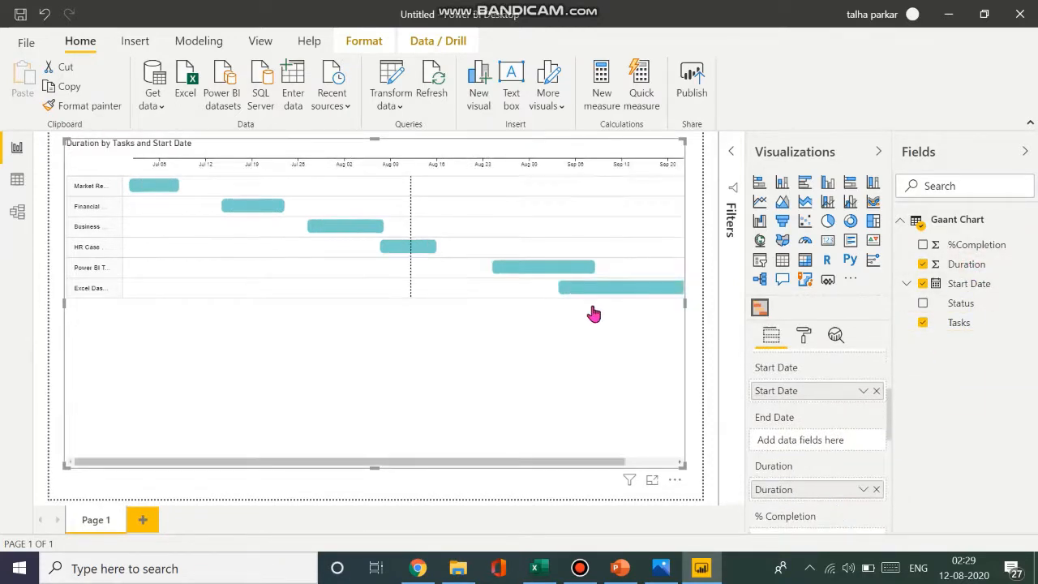
drag(598, 463, 719, 514)
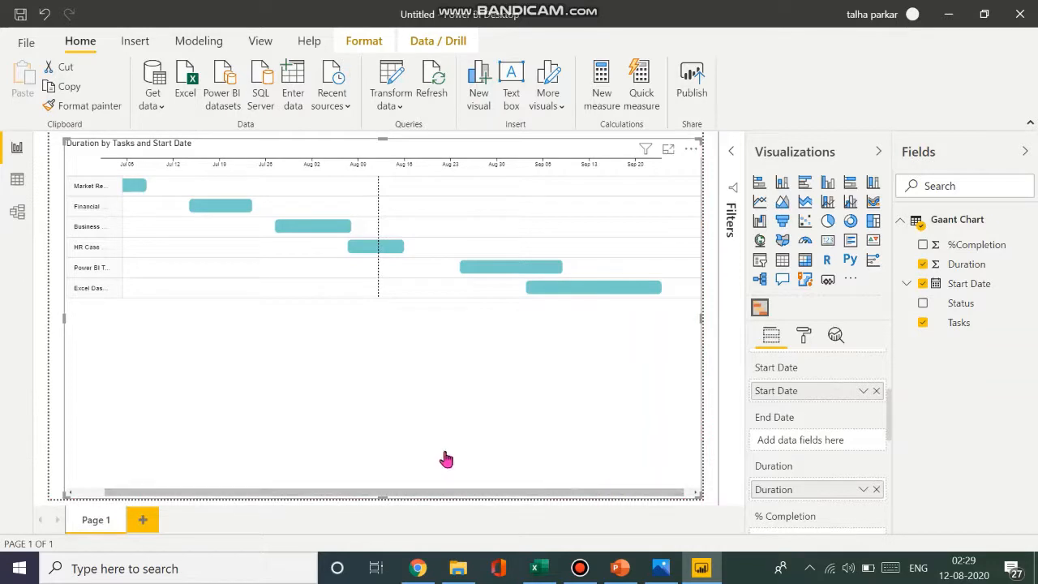
drag(64, 140, 50, 131)
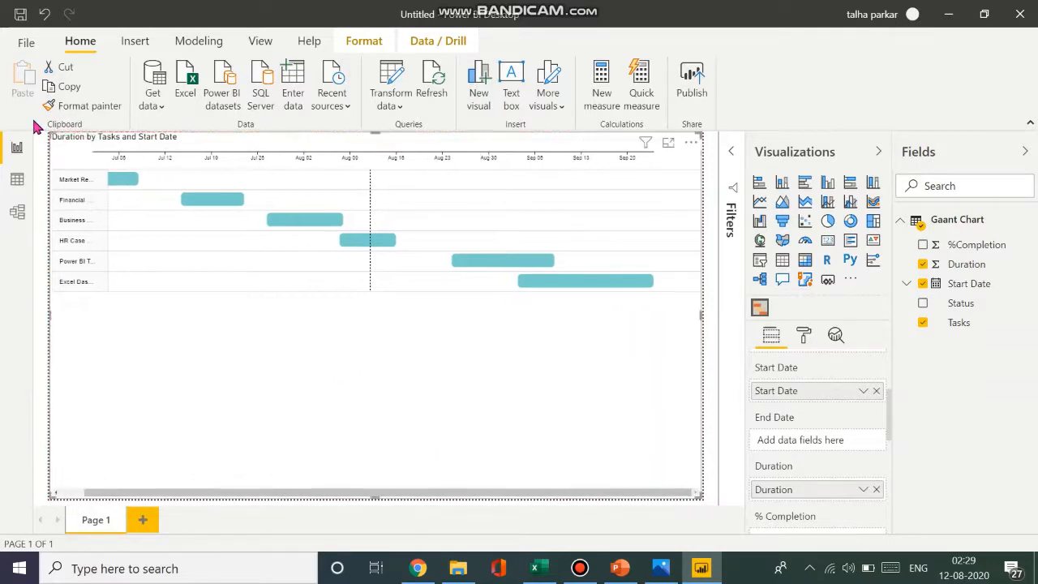
drag(224, 493, 187, 493)
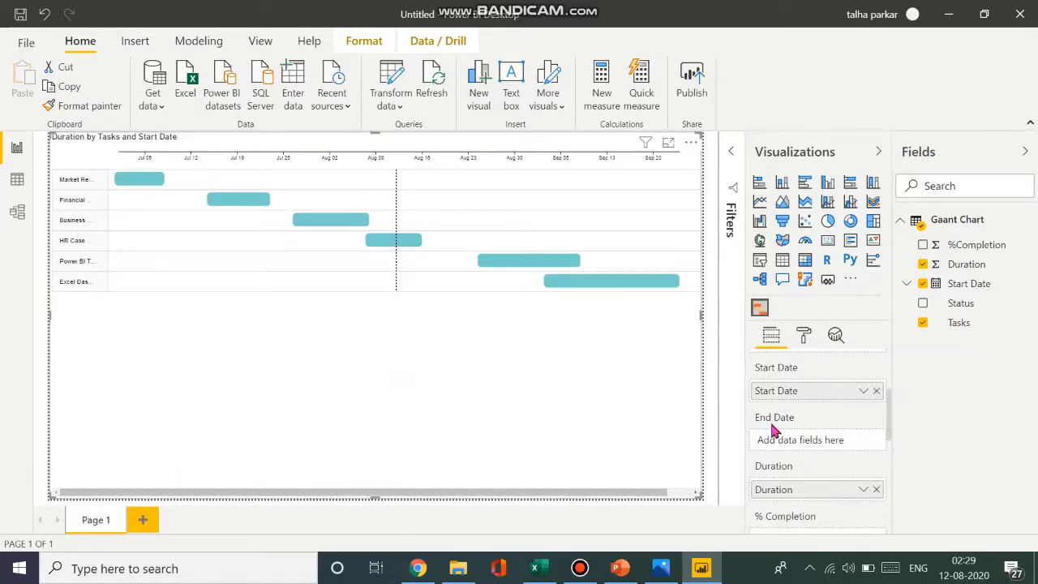
Assign the %Completion field to the Gantt visual's % Completion and check the task bars' details for HR Case Study Submission and Excel Dashboard Submission.
scroll(838, 522, down, 1)
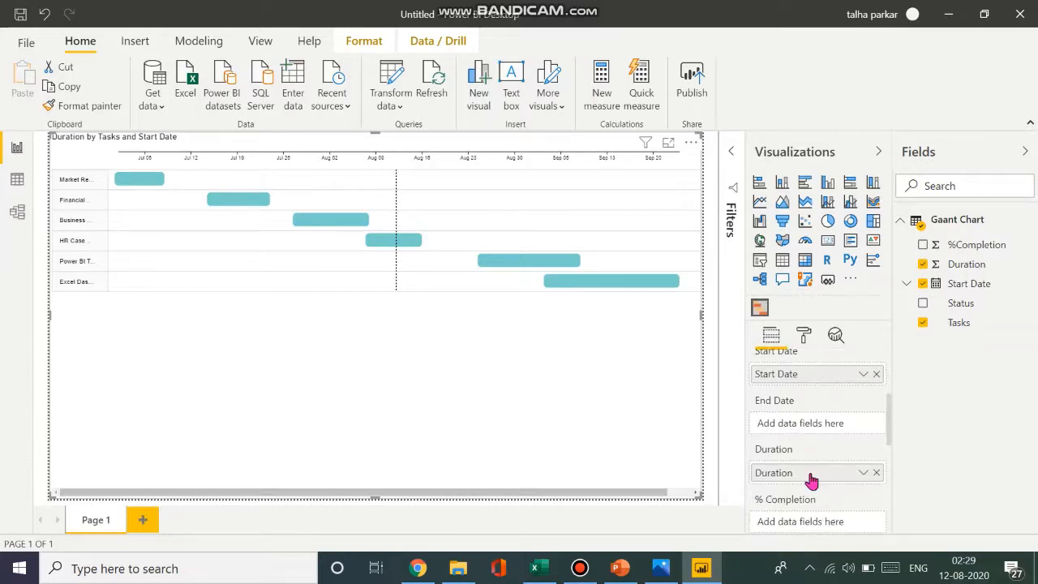
scroll(812, 481, up, 1)
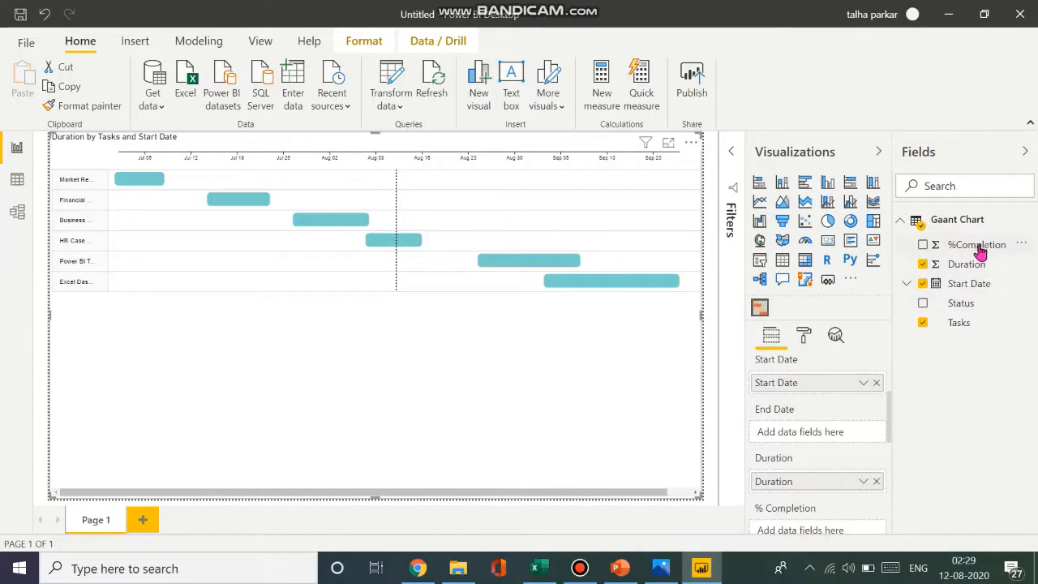
drag(979, 252, 834, 537)
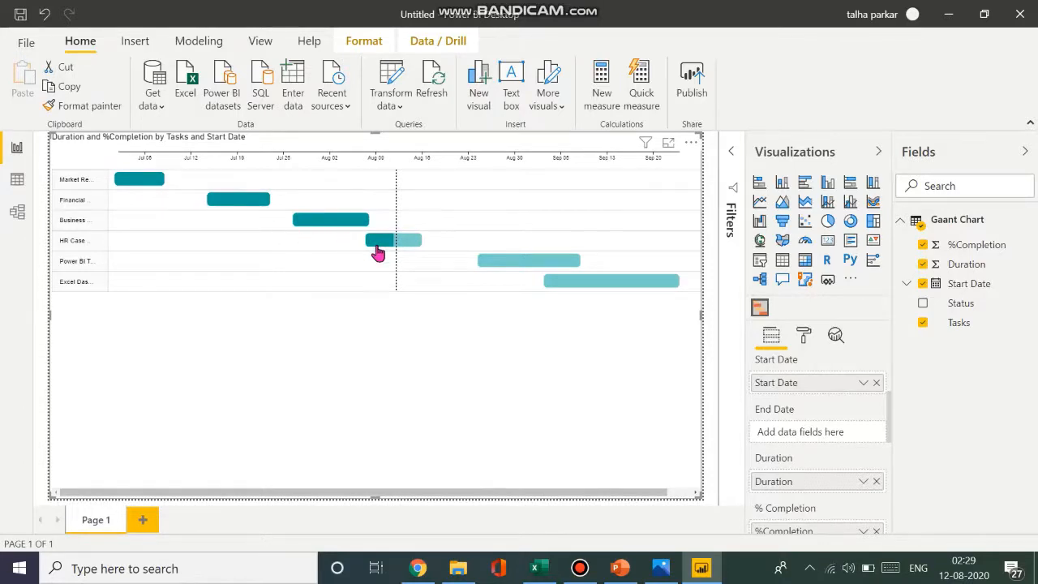
mouse_move(384, 252)
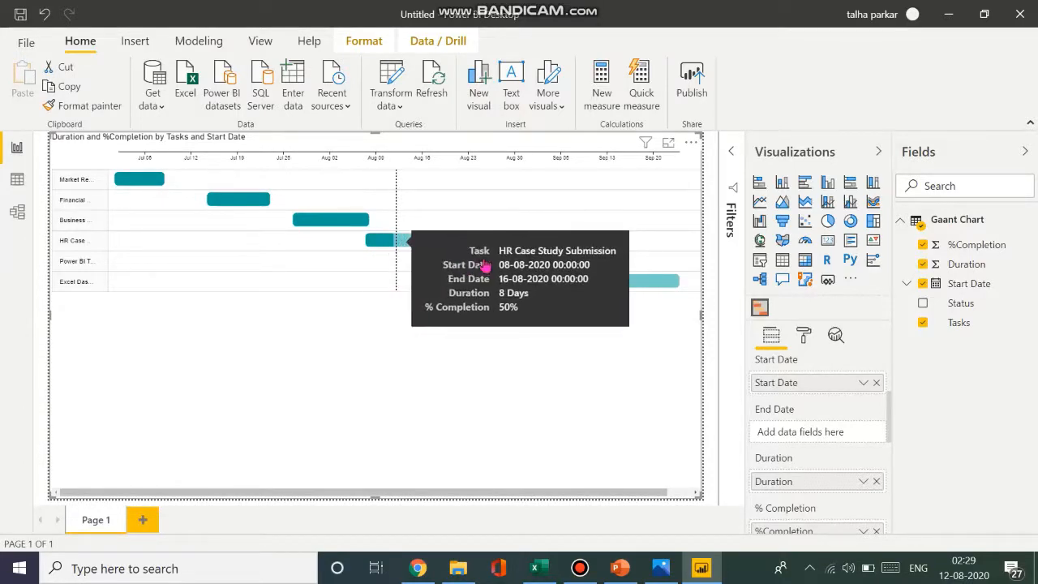
mouse_move(646, 292)
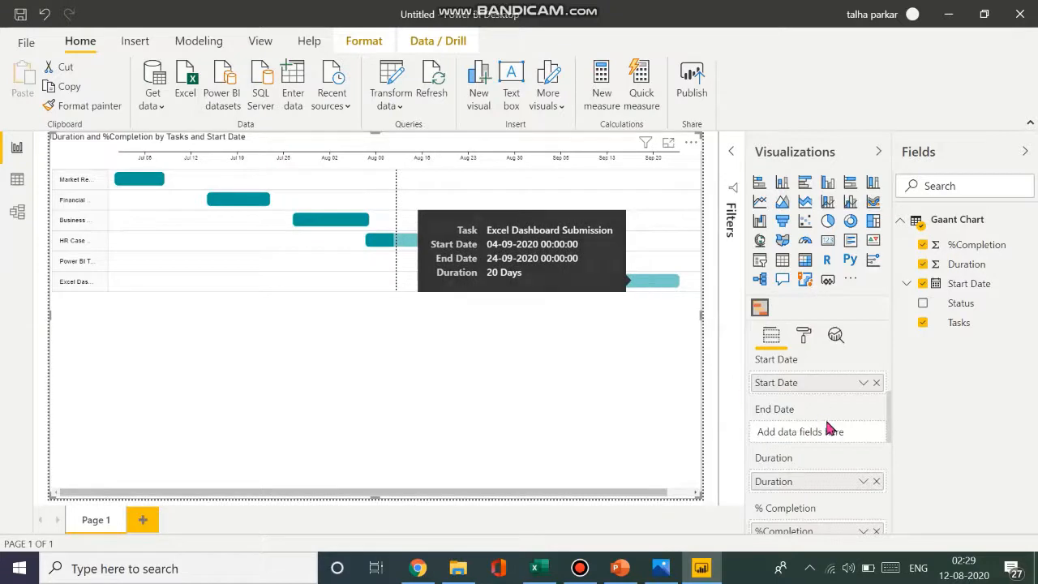
Assign the Status field to the Gantt visual's Tooltips.
scroll(827, 427, down, 3)
scroll(829, 460, down, 1)
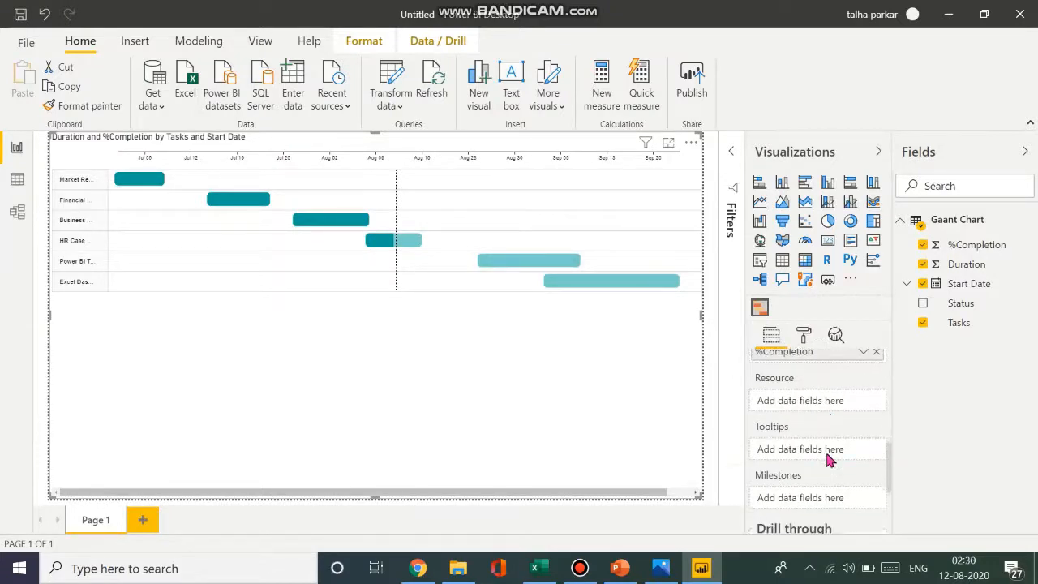
scroll(811, 447, up, 3)
scroll(799, 426, up, 1)
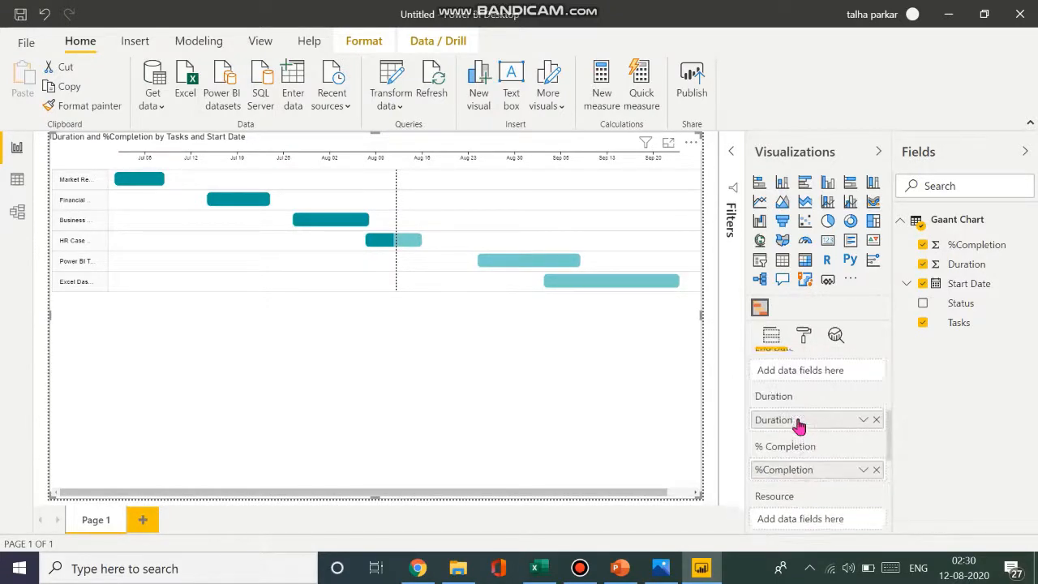
scroll(799, 426, down, 1)
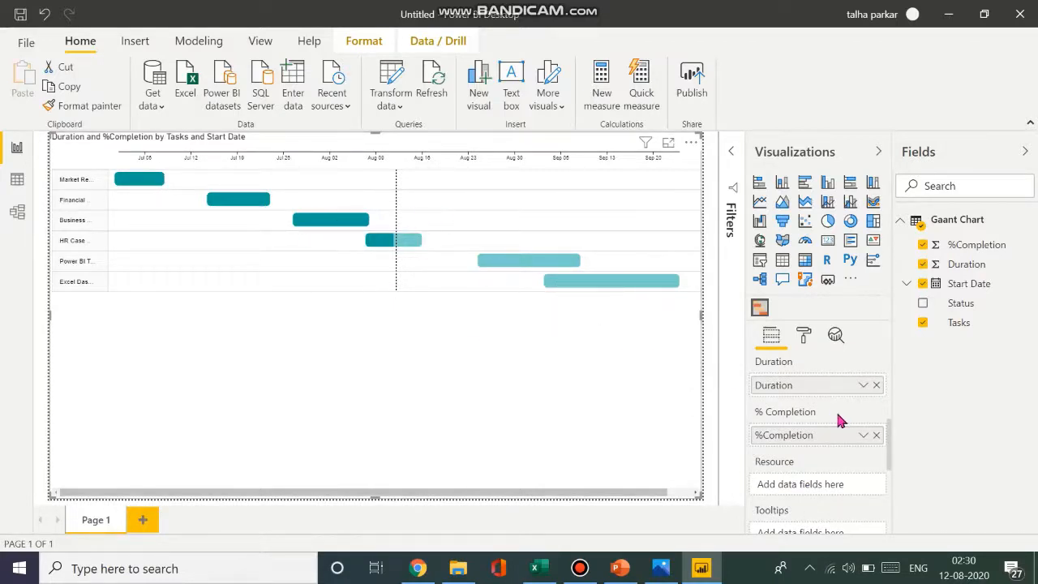
scroll(827, 442, down, 3)
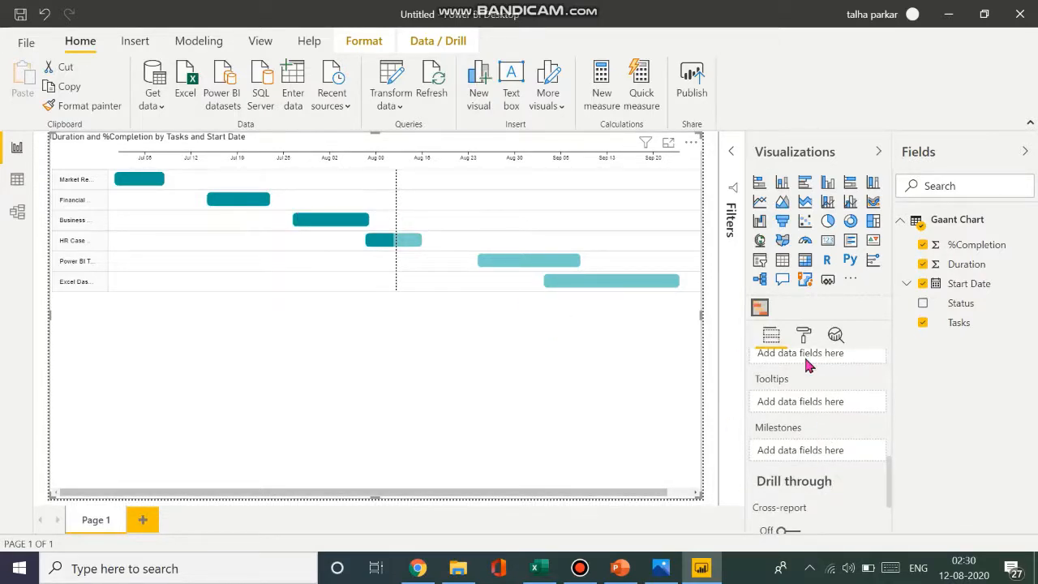
scroll(805, 433, up, 1)
scroll(804, 432, up, 1)
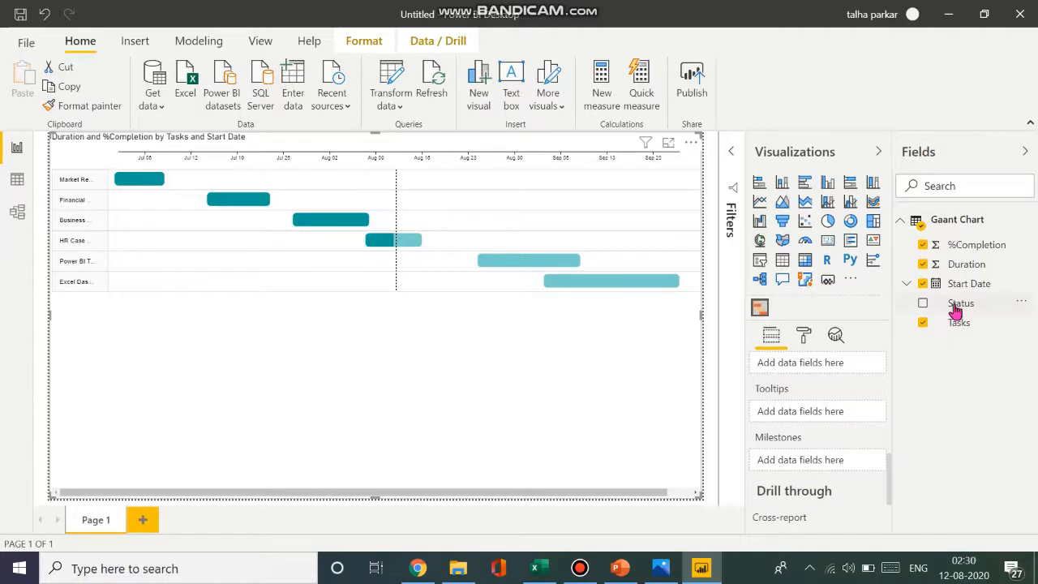
drag(958, 307, 821, 420)
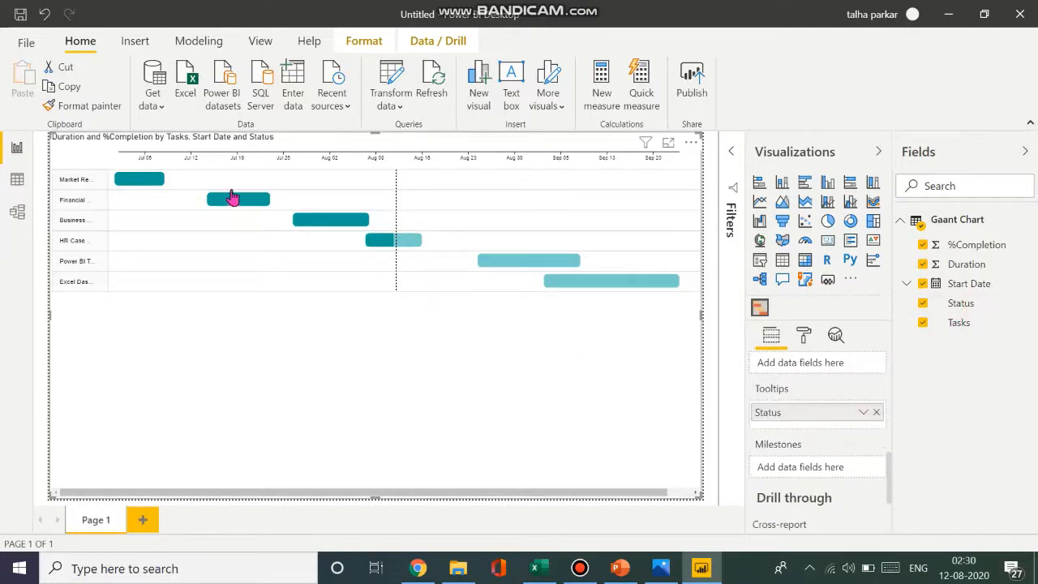
Examine the tooltips of the completed, in-progress and not-started task bars in the Gantt chart.
mouse_move(232, 203)
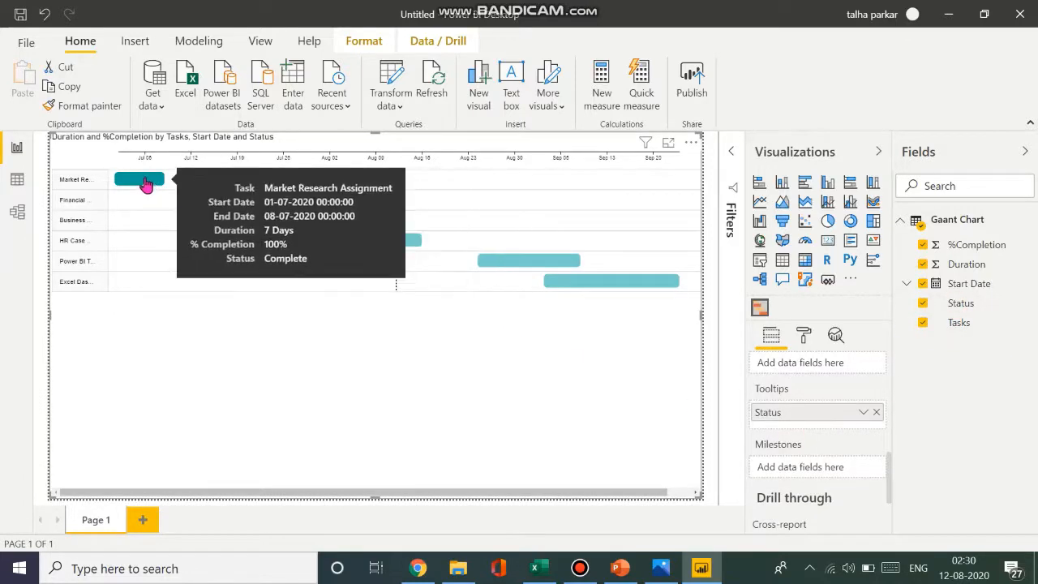
mouse_move(145, 186)
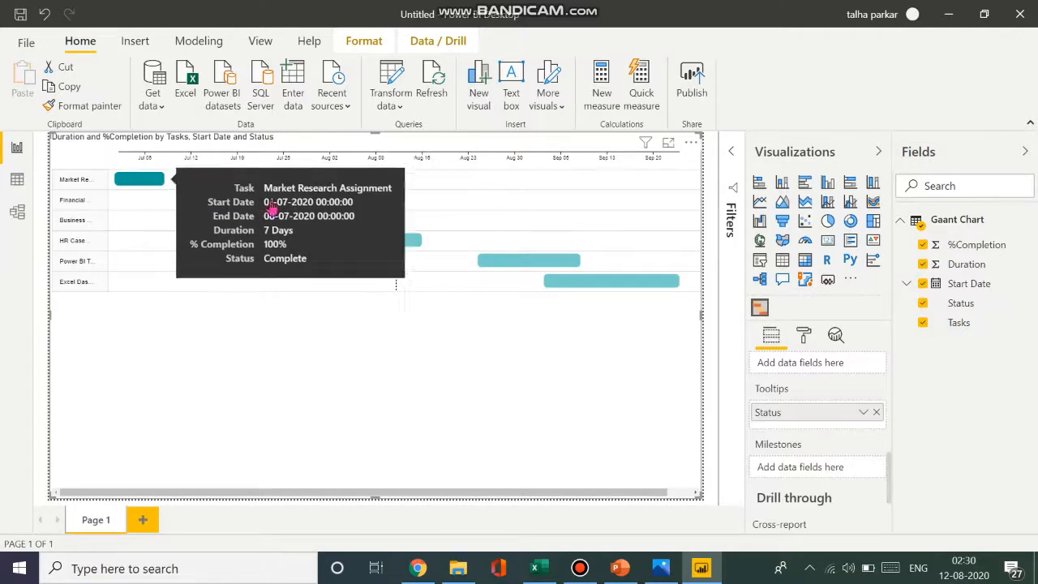
mouse_move(252, 206)
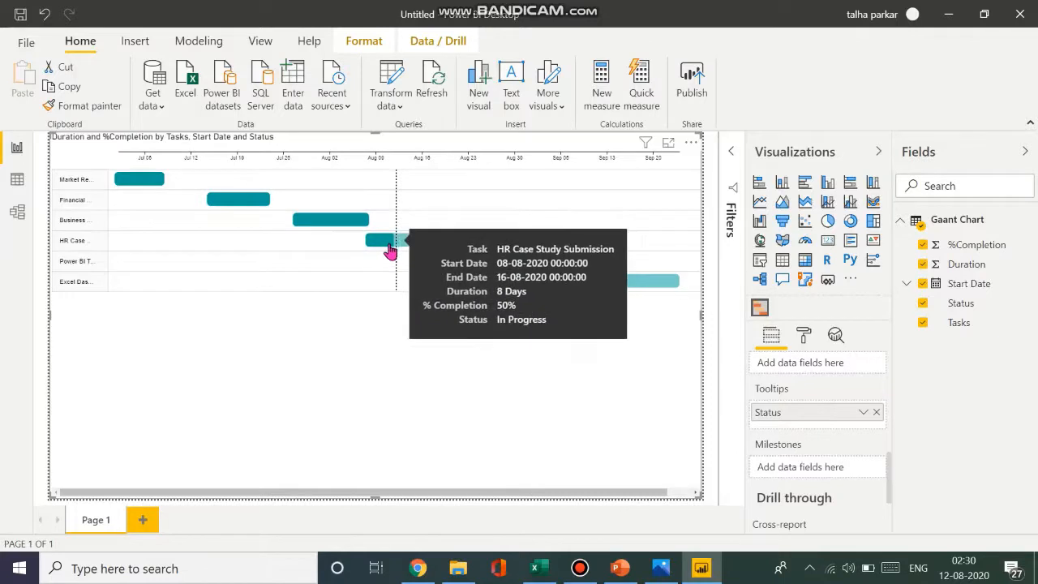
mouse_move(500, 274)
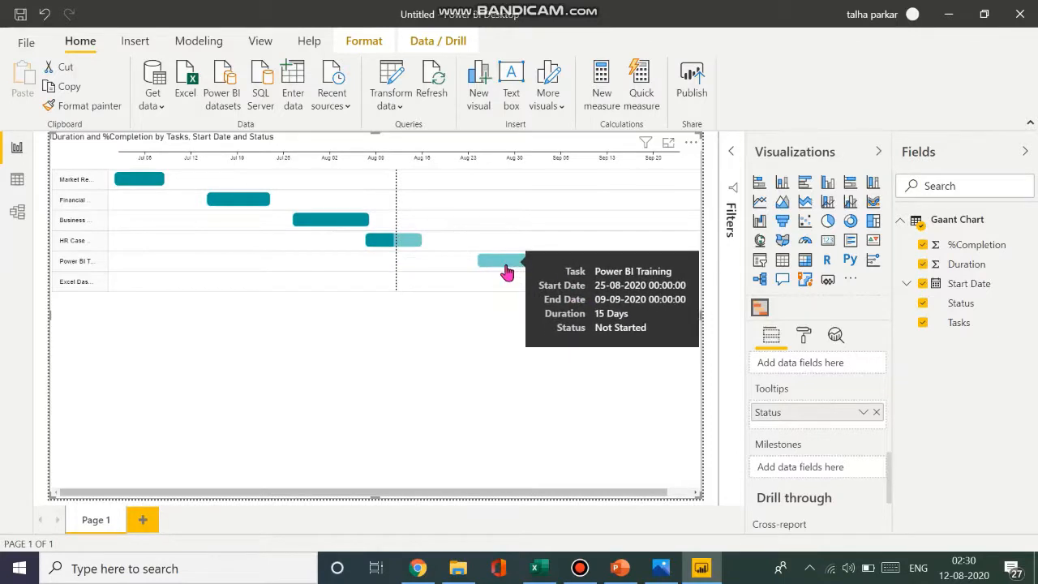
mouse_move(610, 292)
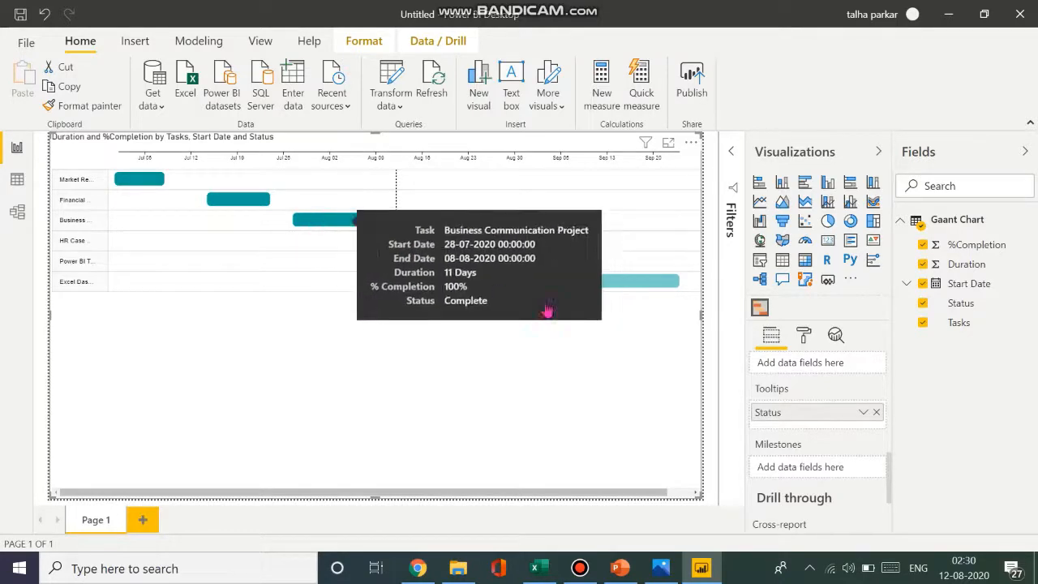
Review the Gantt visual's field wells from Legend through Milestones to see which fields are assigned.
scroll(762, 438, up, 2)
scroll(762, 438, up, 4)
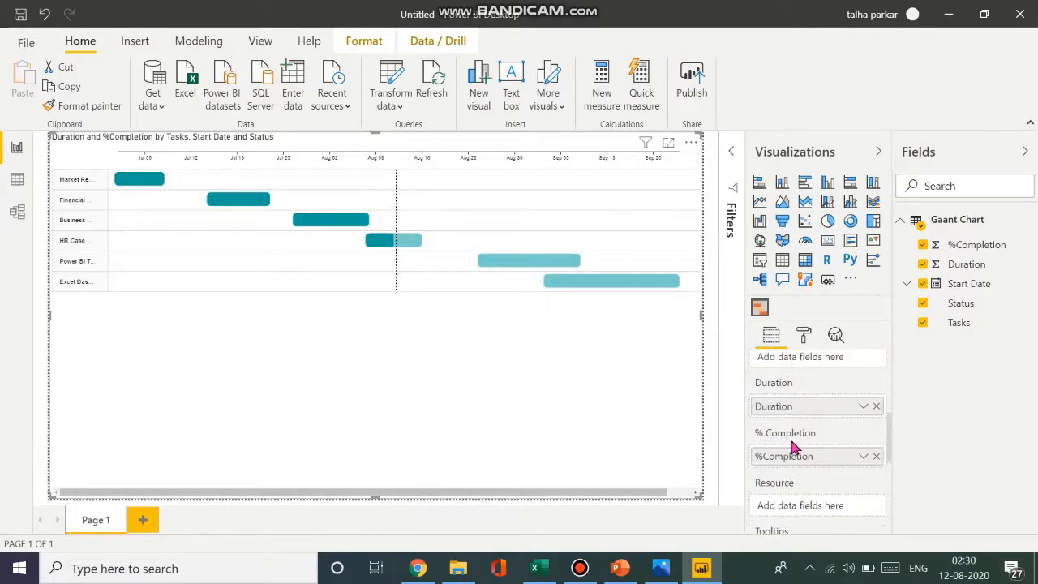
scroll(793, 448, up, 3)
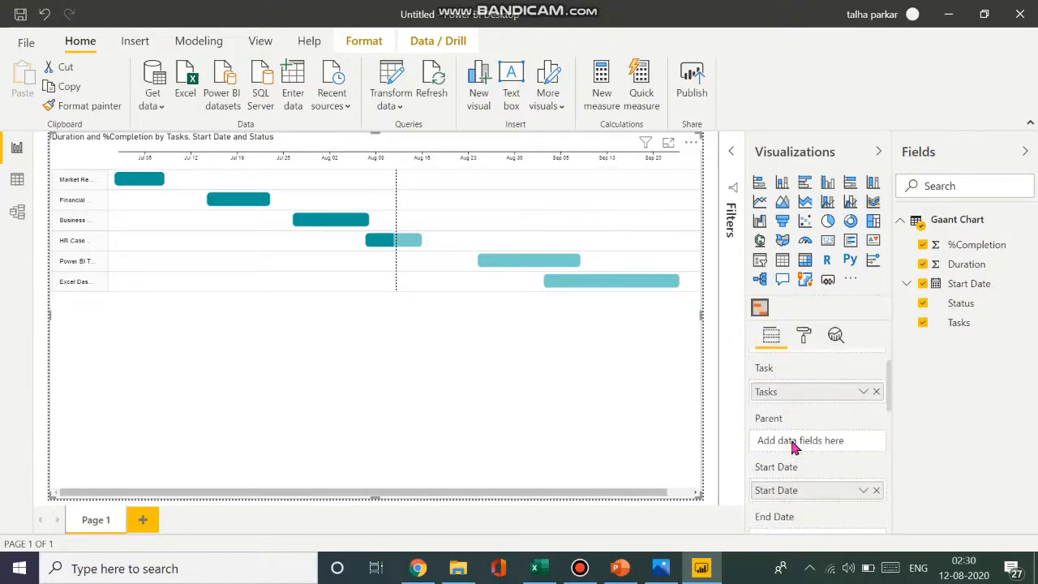
scroll(793, 448, down, 2)
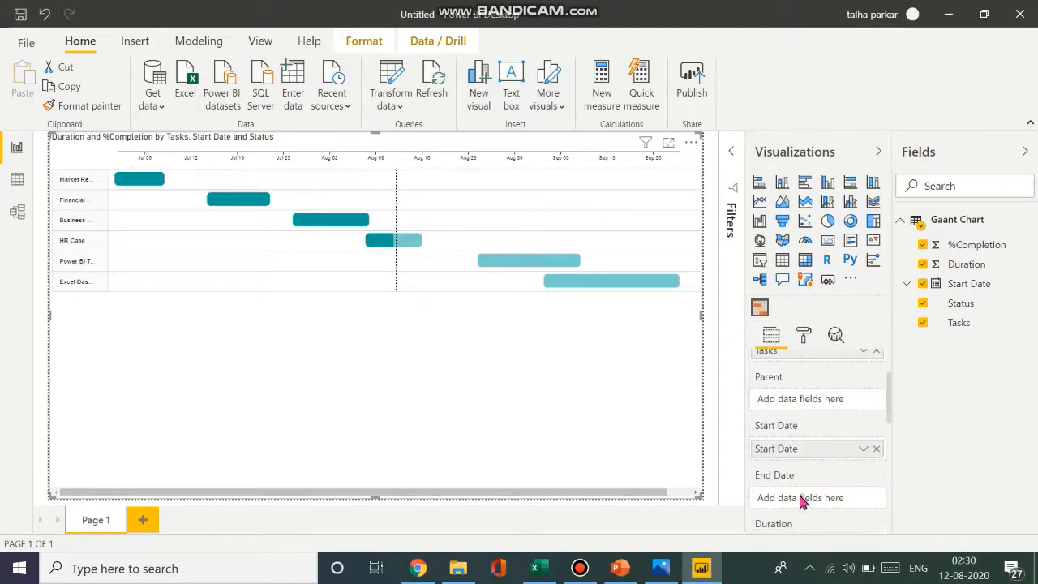
scroll(802, 503, up, 1)
scroll(792, 467, up, 1)
scroll(791, 467, down, 6)
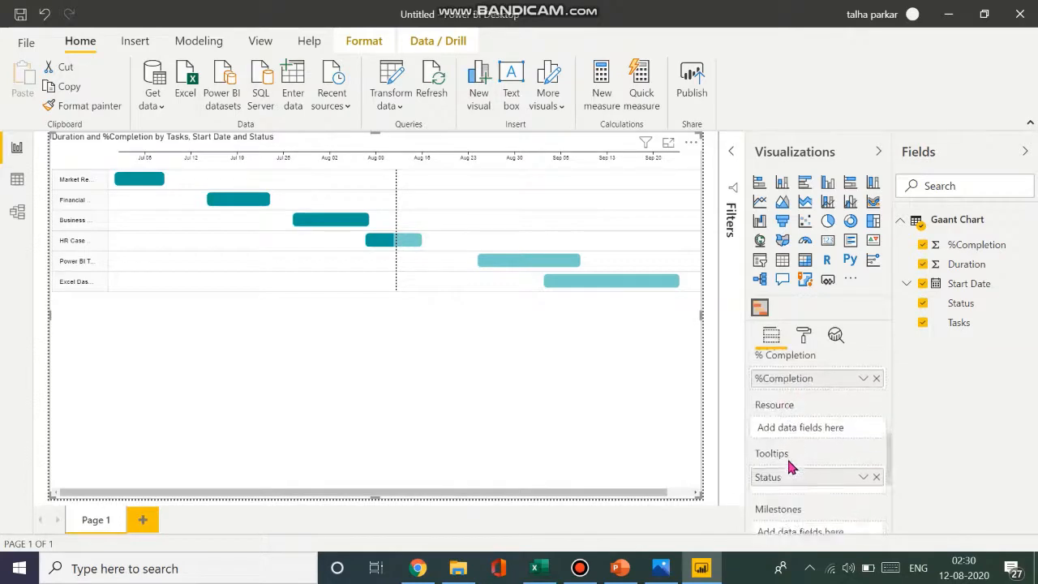
scroll(865, 456, up, 5)
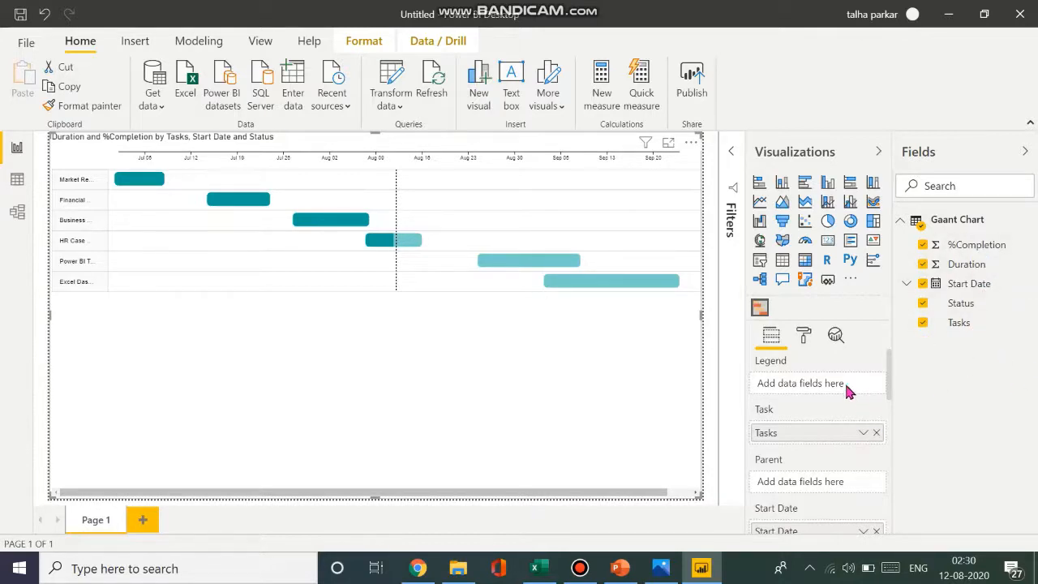
scroll(811, 467, down, 1)
scroll(808, 492, up, 1)
scroll(815, 395, down, 2)
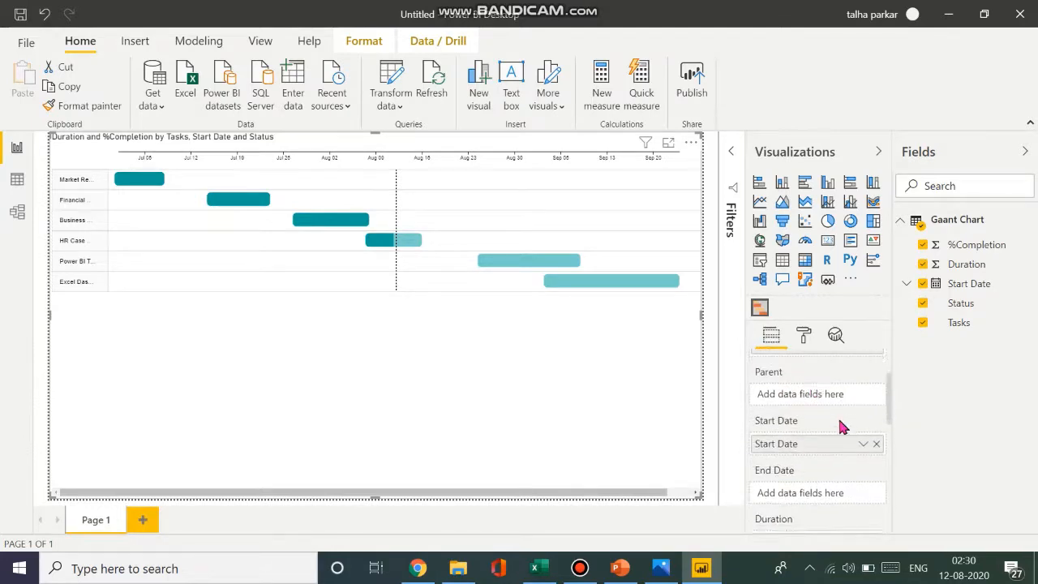
scroll(839, 442, down, 3)
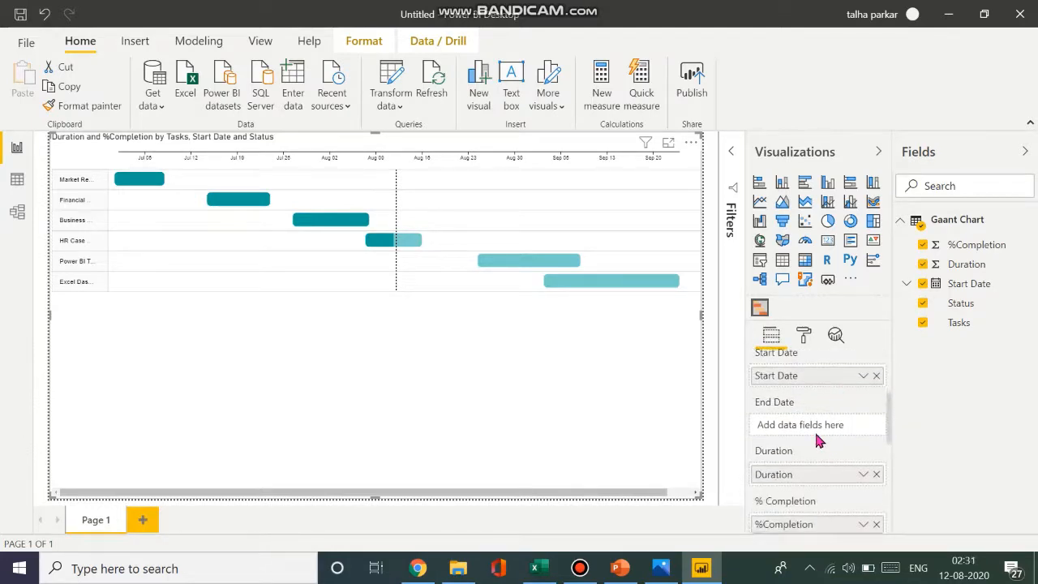
scroll(817, 440, down, 3)
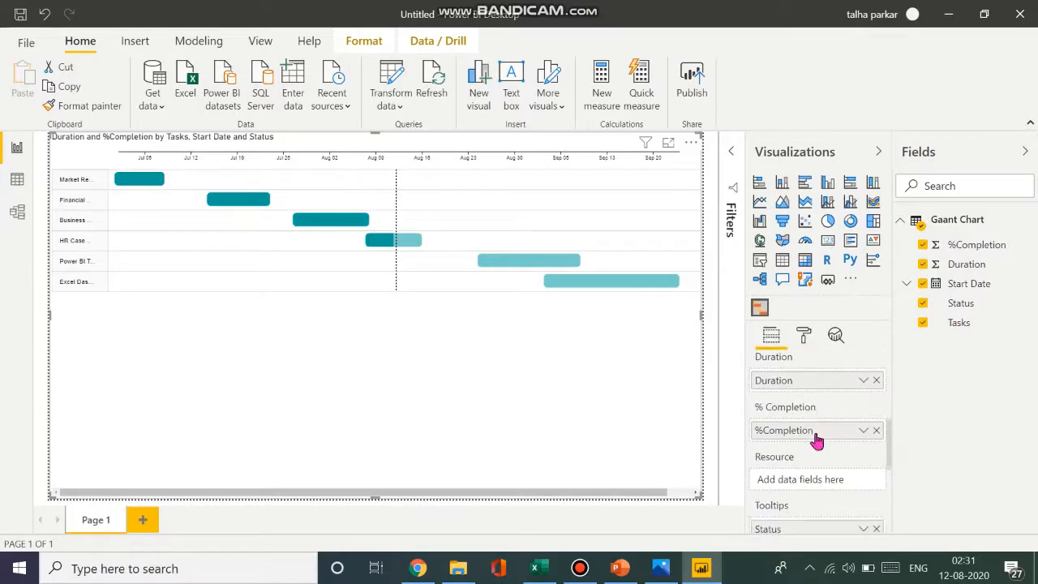
scroll(822, 460, down, 2)
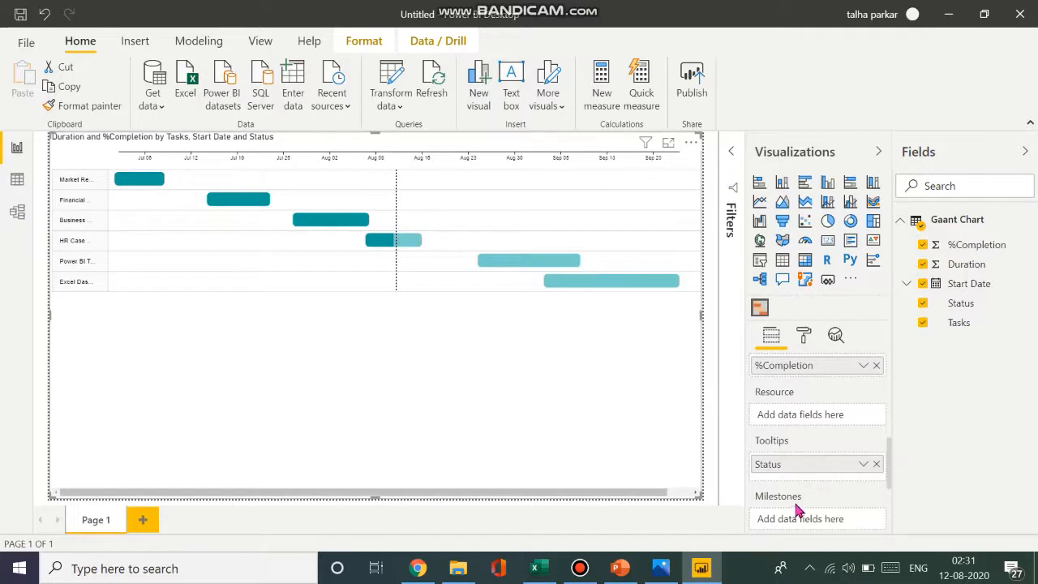
Try the Status field as the Gantt visual's Resource, check the bar labels, and return Status to Tooltips.
scroll(797, 510, up, 1)
drag(791, 487, 807, 444)
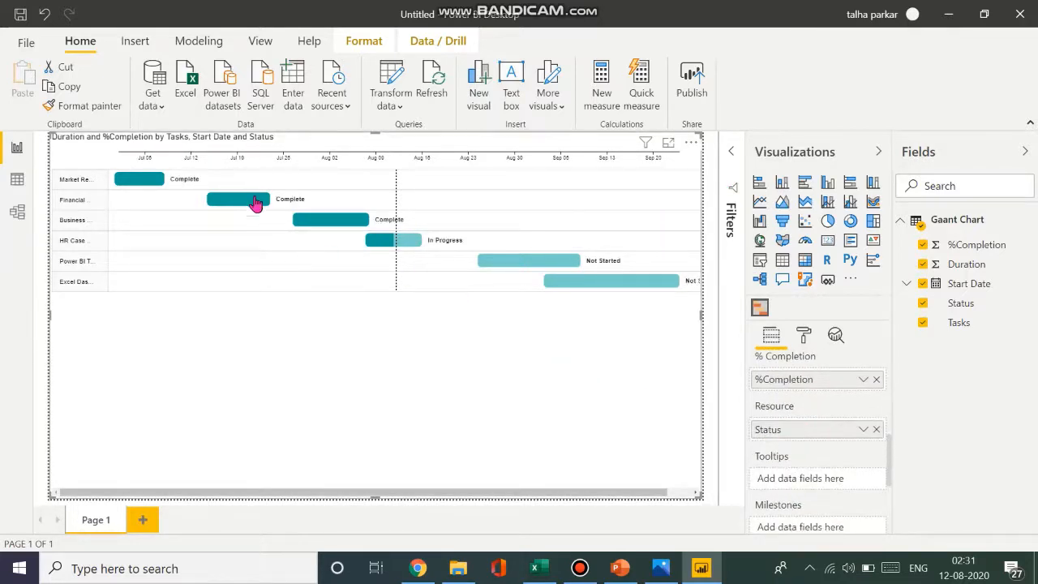
drag(533, 491, 623, 488)
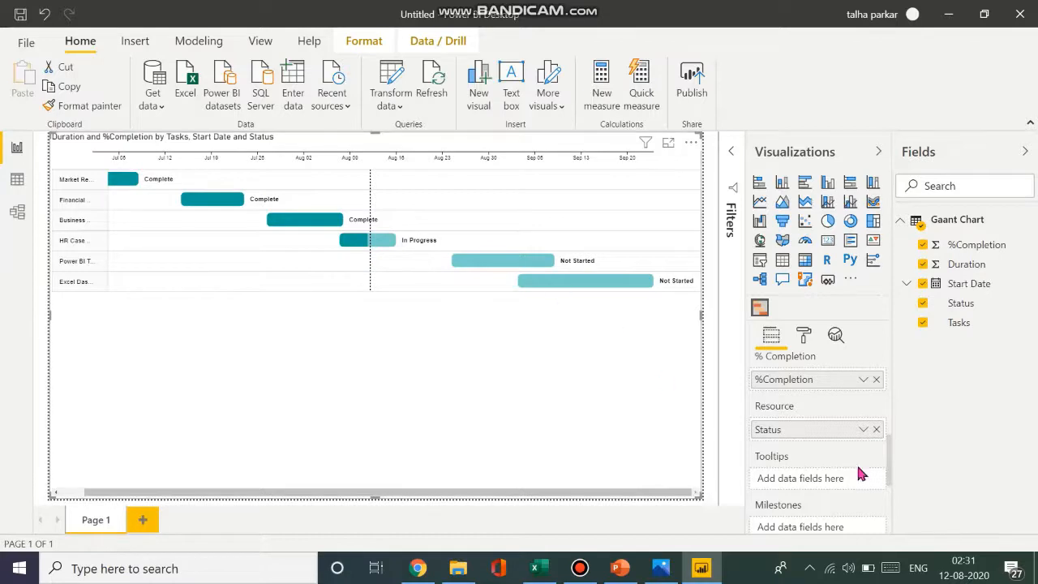
drag(821, 436, 811, 479)
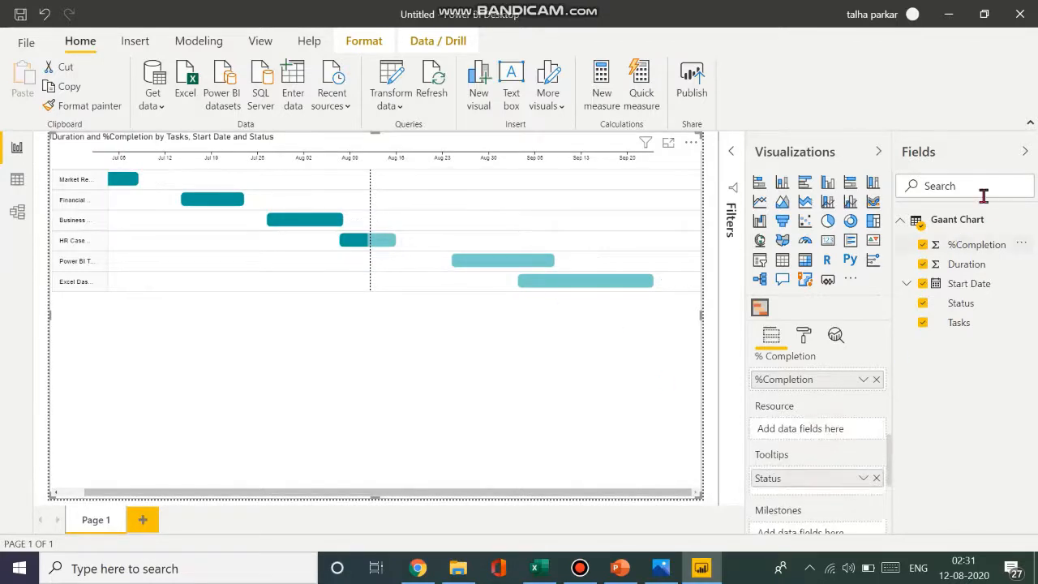
Assign the %Completion field to the Gantt visual's Resource as well, and try to take it out of Resource again.
drag(979, 255, 843, 430)
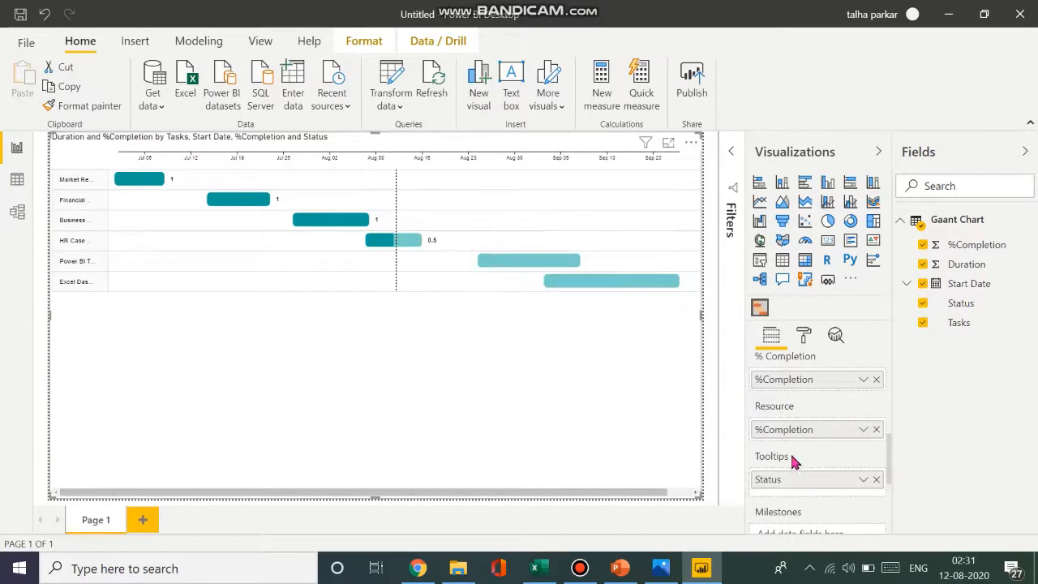
drag(801, 436, 983, 383)
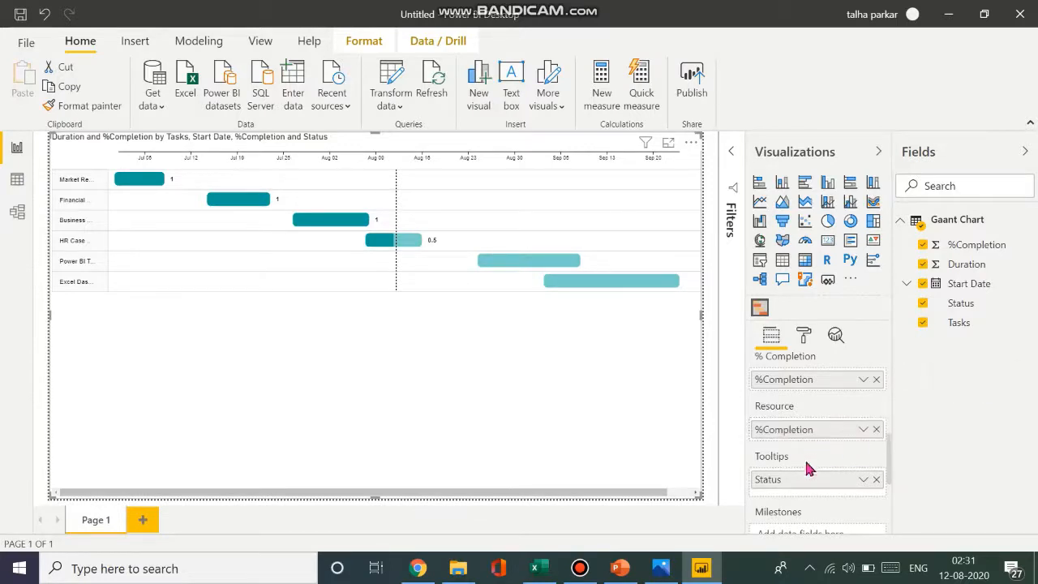
Remove %Completion from the Gantt visual's Resource and move Status from Tooltips into Resource.
click(876, 429)
drag(835, 456, 838, 428)
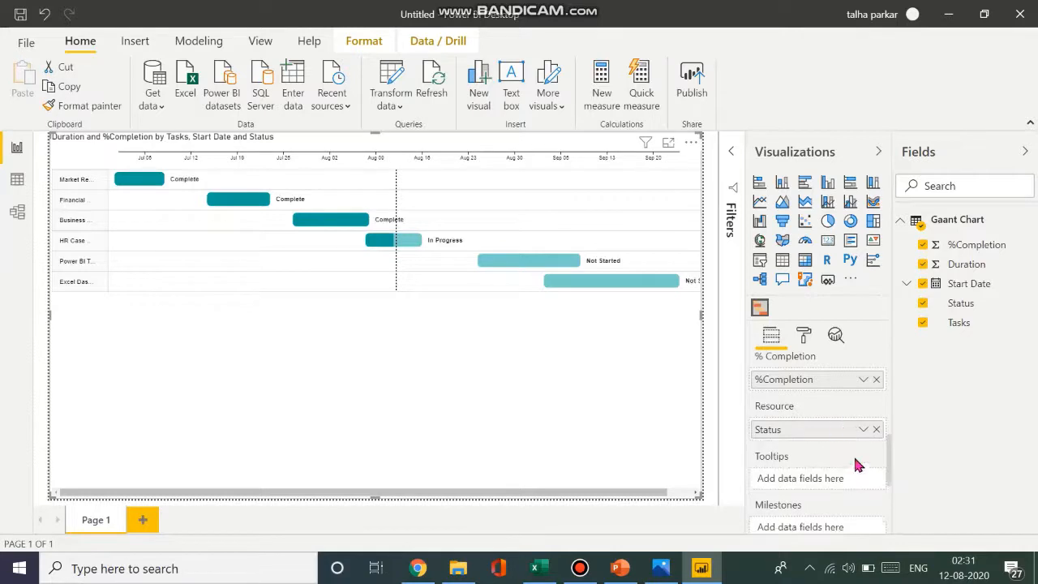
Try the Status field as the Gantt visual's Milestones and remove it from Milestones again.
scroll(857, 468, down, 1)
scroll(858, 471, down, 1)
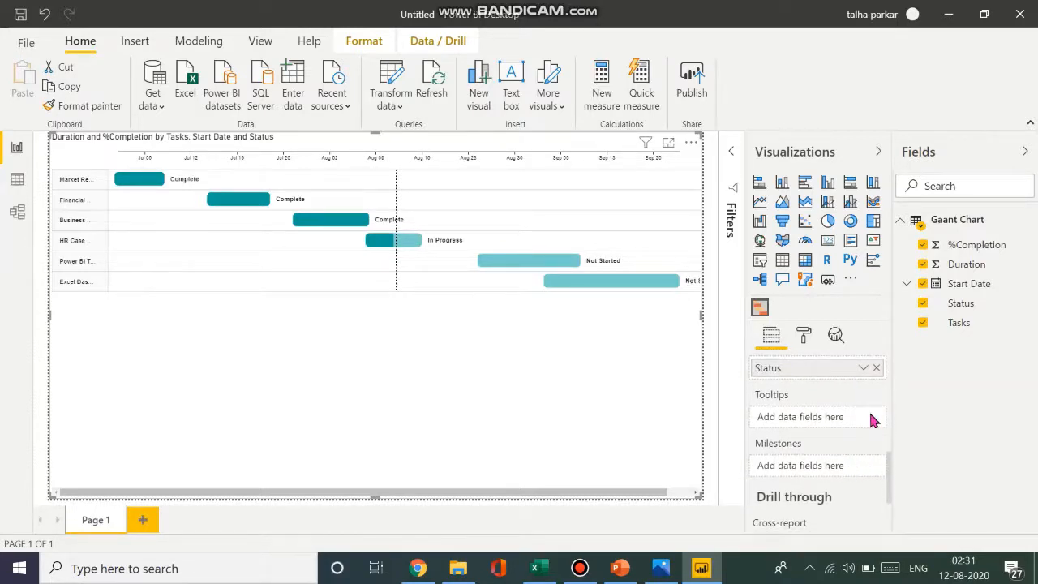
scroll(868, 410, up, 1)
drag(960, 303, 902, 491)
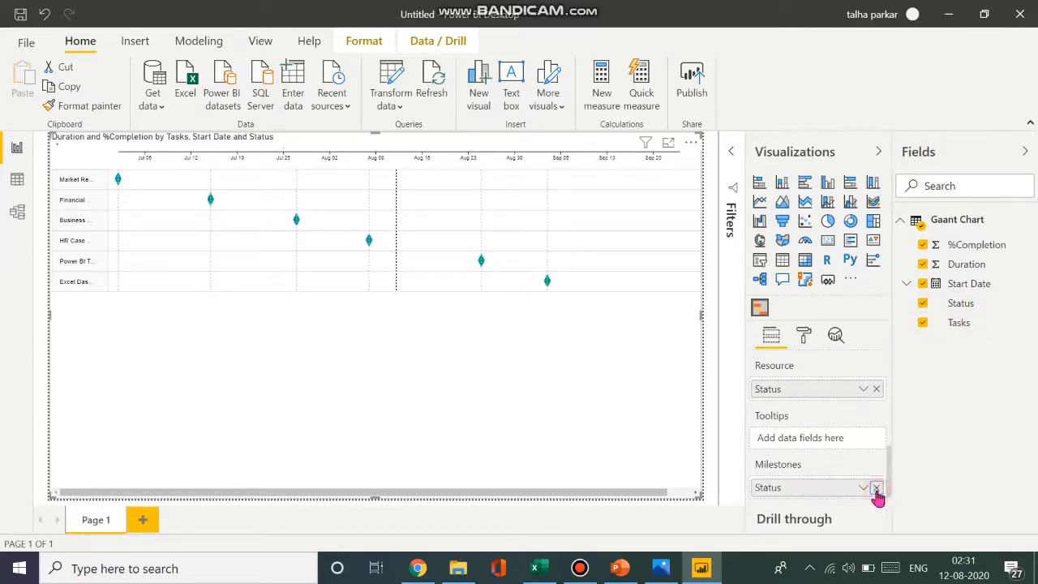
click(875, 489)
Assign the Status field as the Gantt visual's Parent to group the tasks by status.
scroll(875, 486, up, 1)
scroll(880, 497, up, 3)
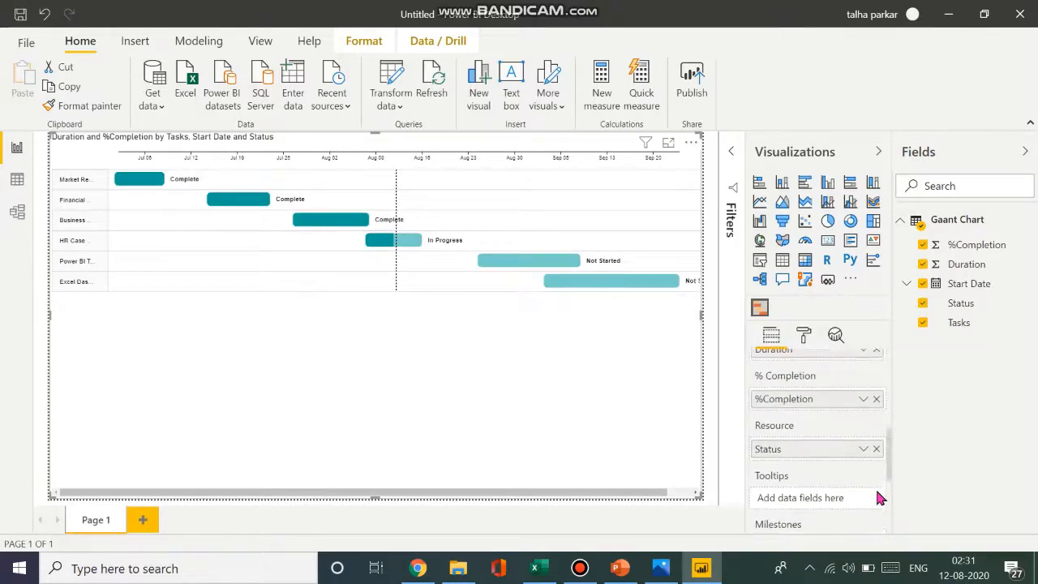
scroll(807, 436, up, 5)
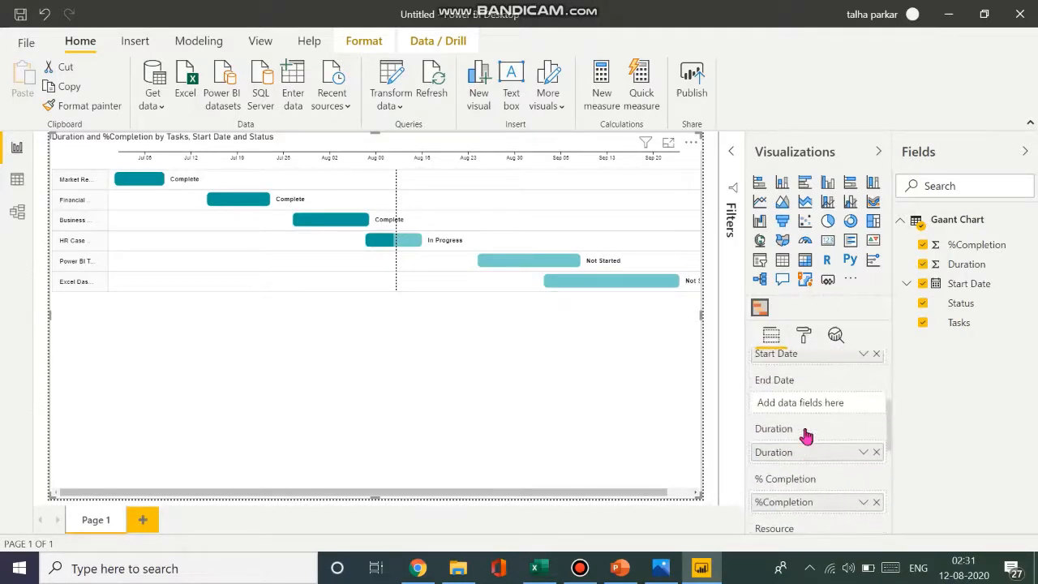
scroll(807, 436, up, 2)
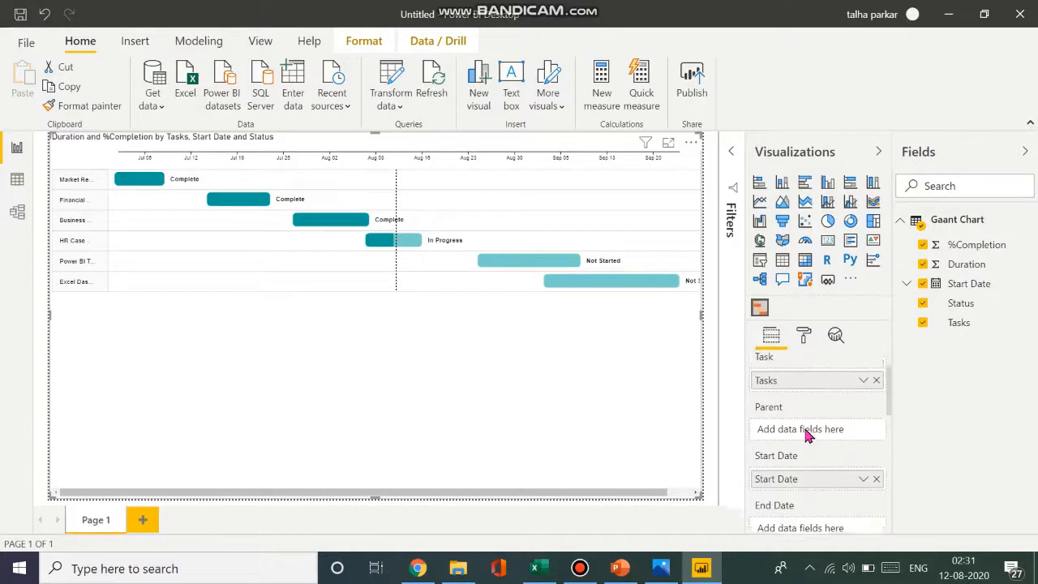
drag(965, 303, 833, 487)
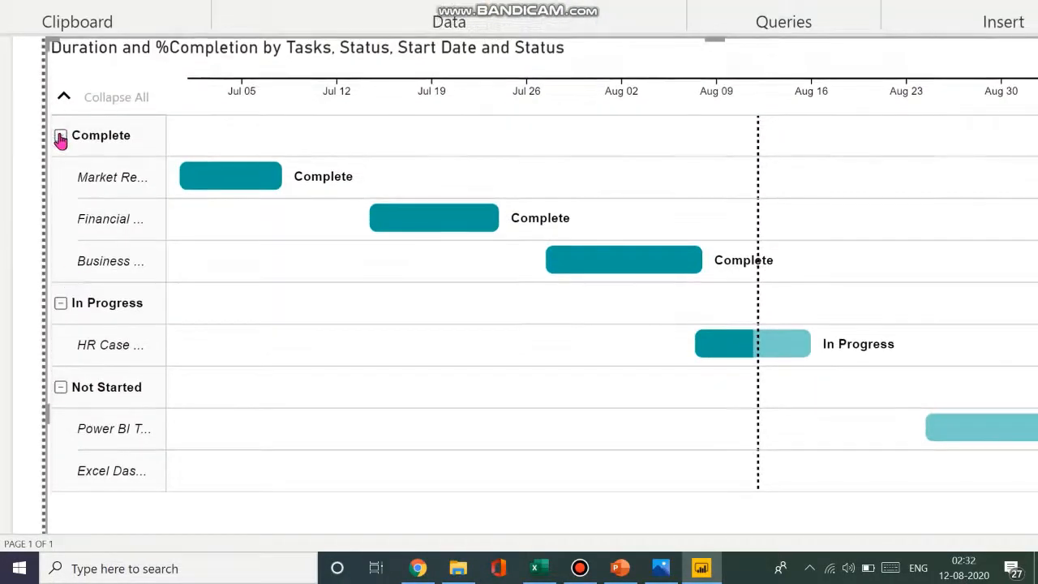
Collapse the Complete, In Progress and Not Started groups, then expand Complete to inspect its task bars and collapse it again.
click(60, 136)
click(60, 178)
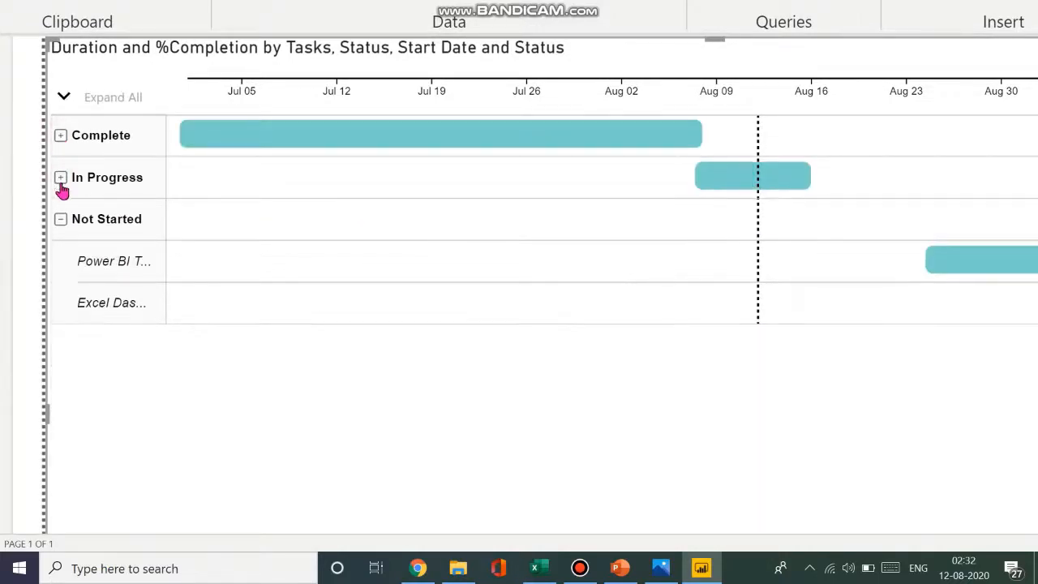
click(60, 219)
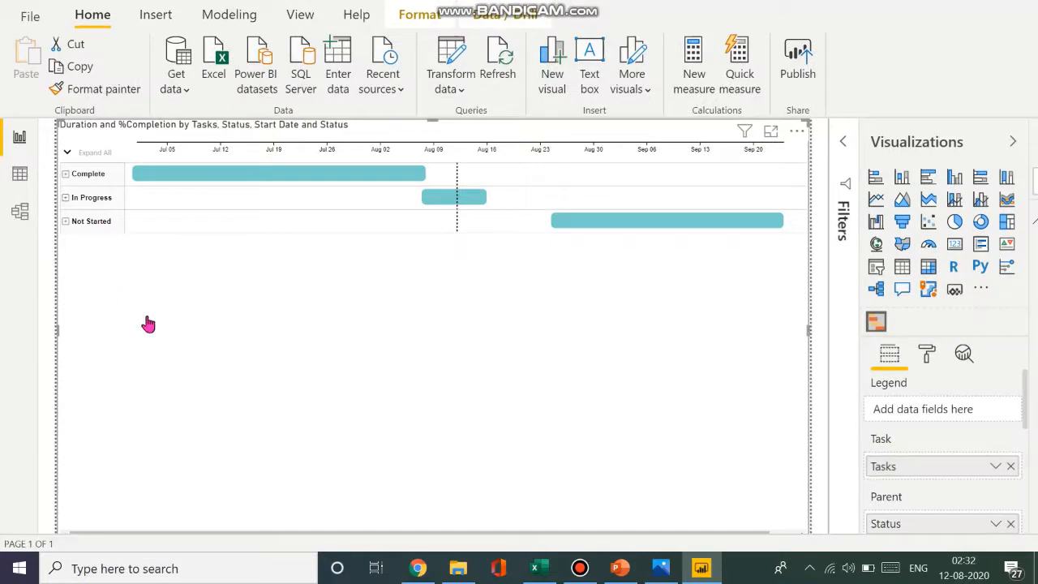
click(65, 175)
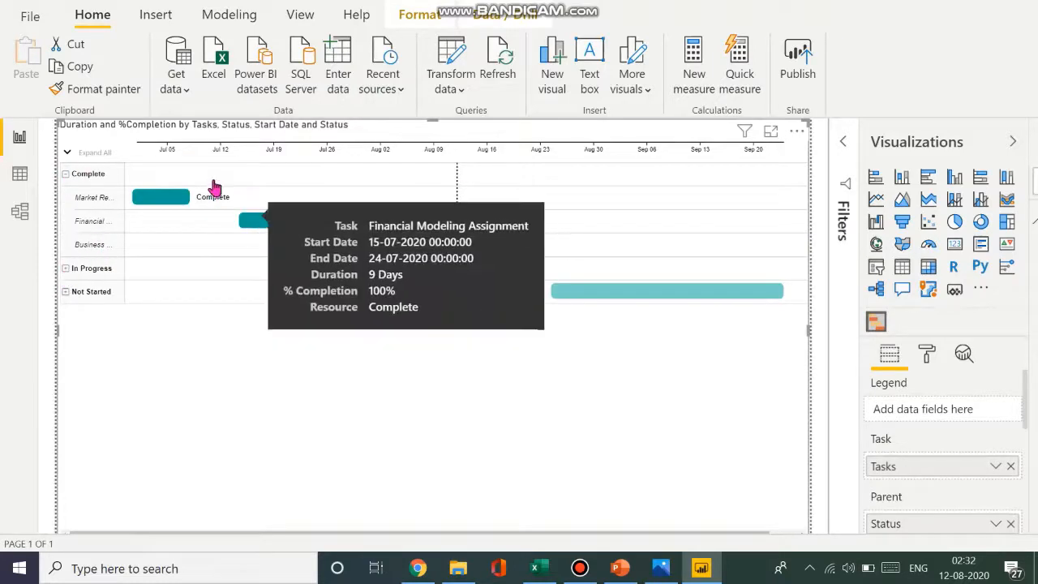
click(65, 176)
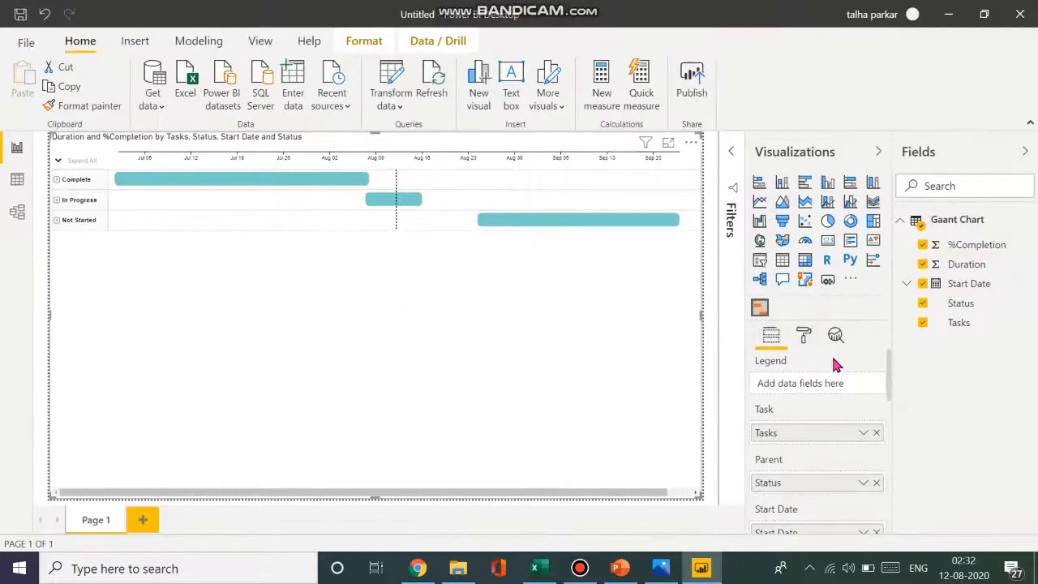
Try the Tasks field and then the Status field as the Gantt visual's Legend, removing each one again.
scroll(825, 427, down, 1)
scroll(825, 428, up, 1)
drag(975, 328, 831, 384)
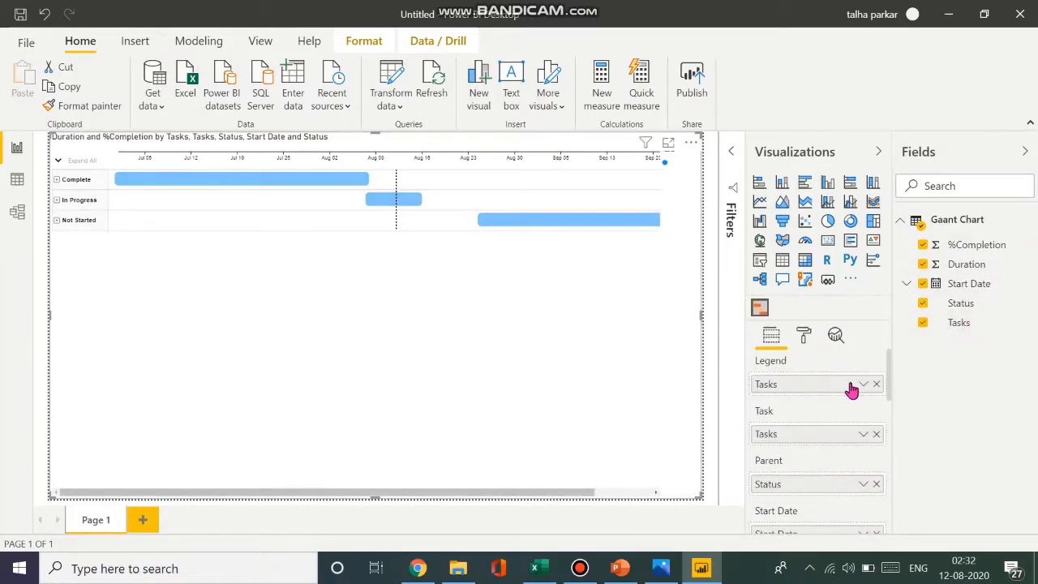
click(876, 386)
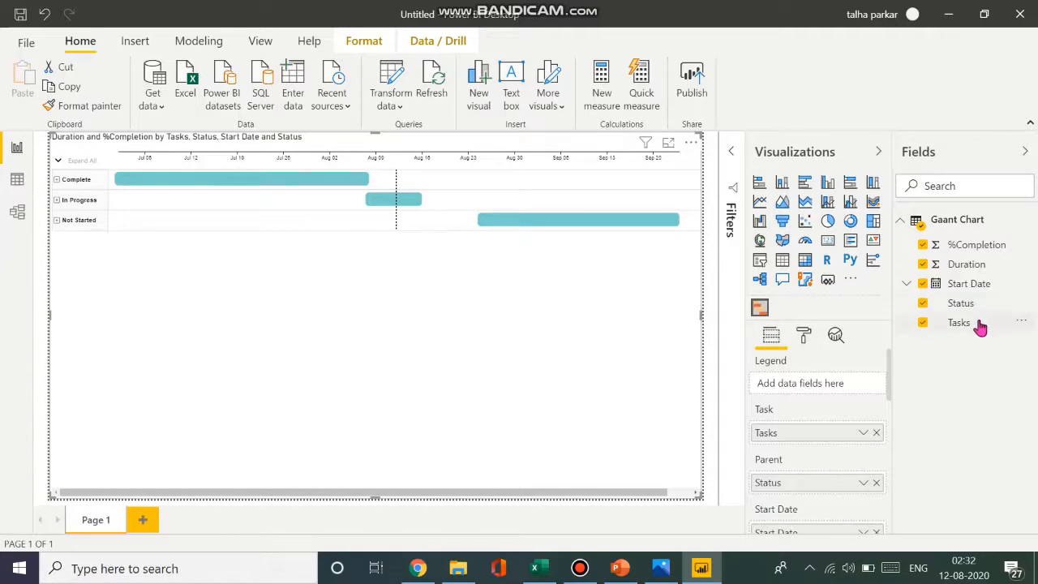
drag(964, 303, 843, 393)
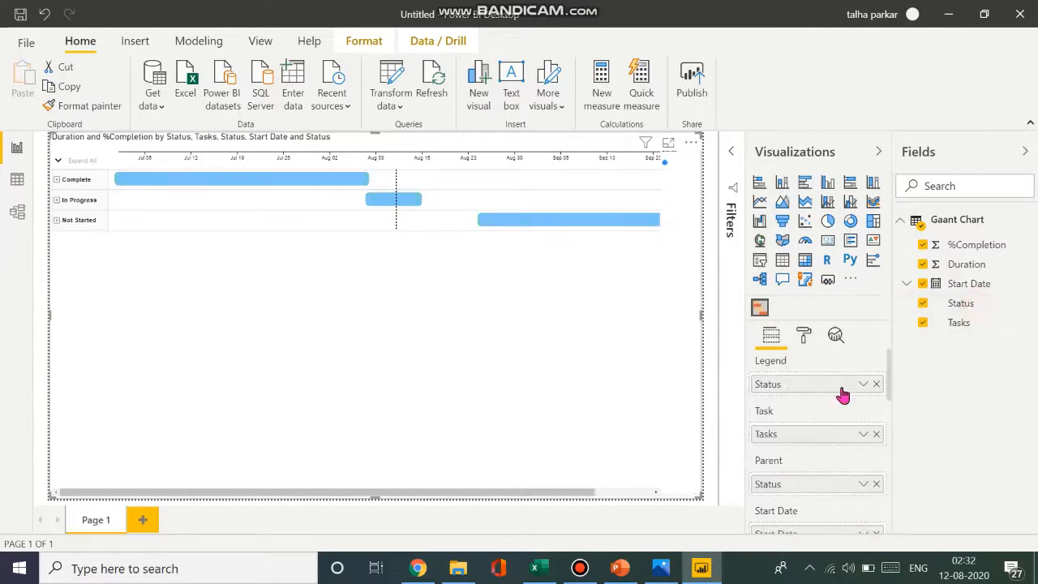
click(876, 384)
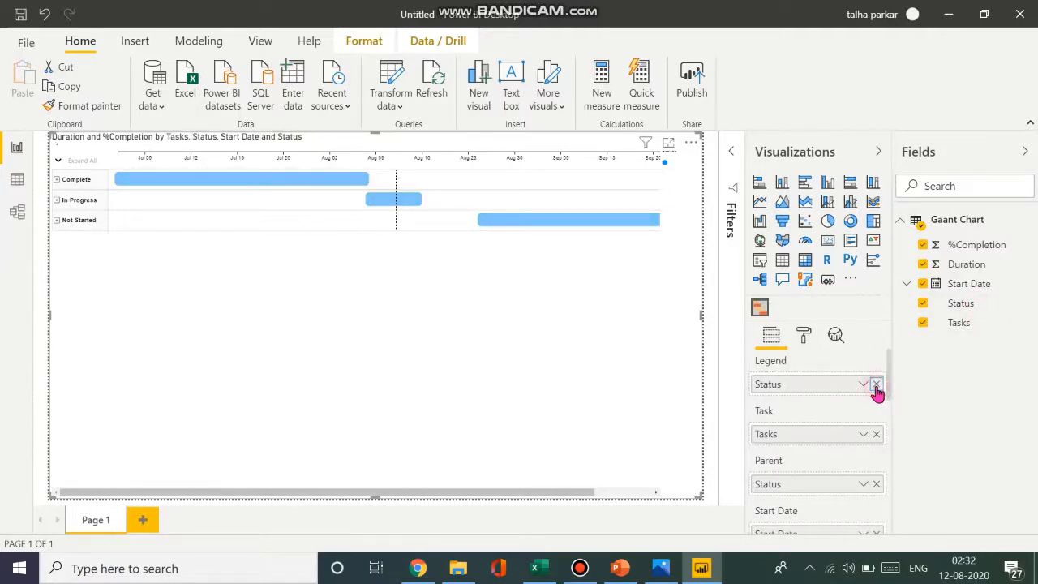
Remove the Status field from the Gantt visual's Parent to list the tasks ungrouped.
scroll(871, 405, down, 2)
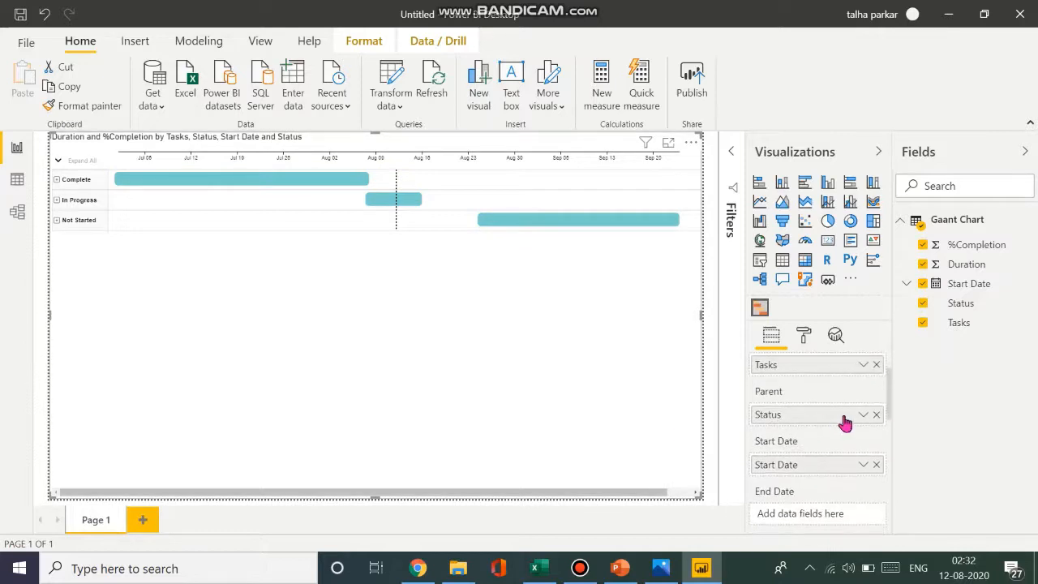
scroll(846, 421, down, 1)
scroll(847, 423, up, 3)
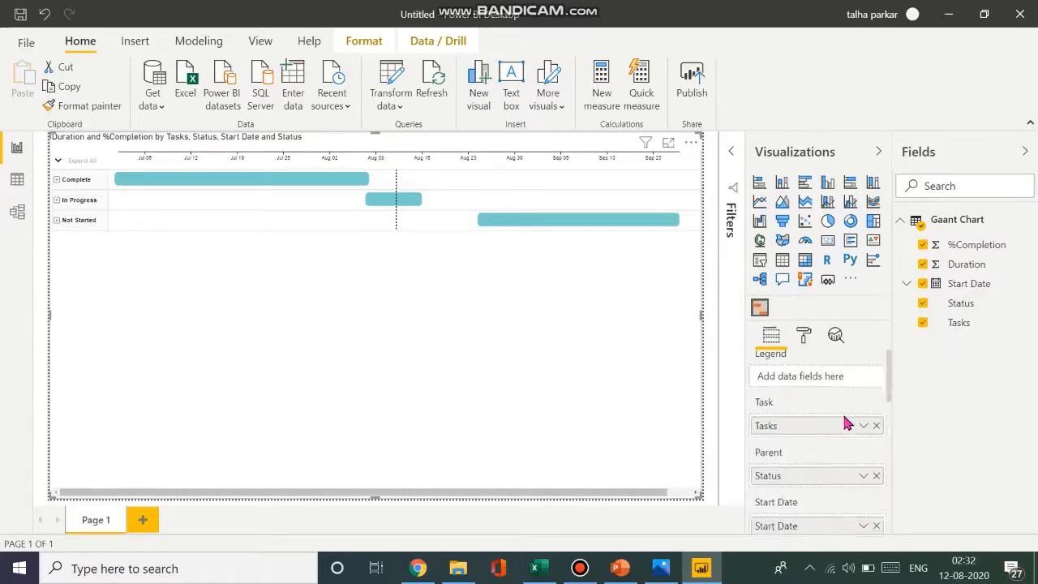
click(876, 483)
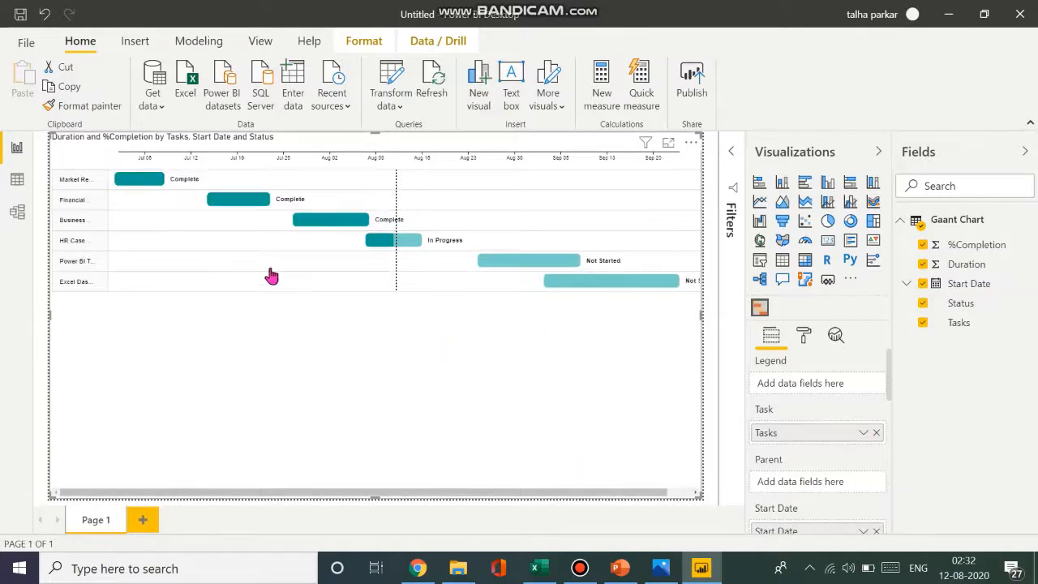
Review the Gantt visual's General formatting settings, including grid lines, duration unit, minimum duration and position.
click(805, 336)
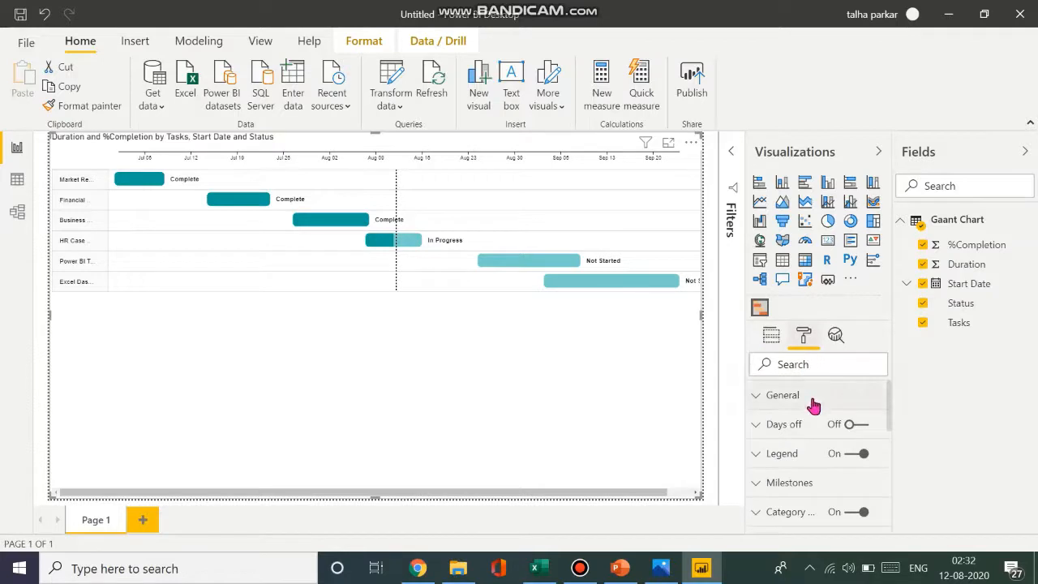
click(813, 403)
scroll(849, 433, down, 2)
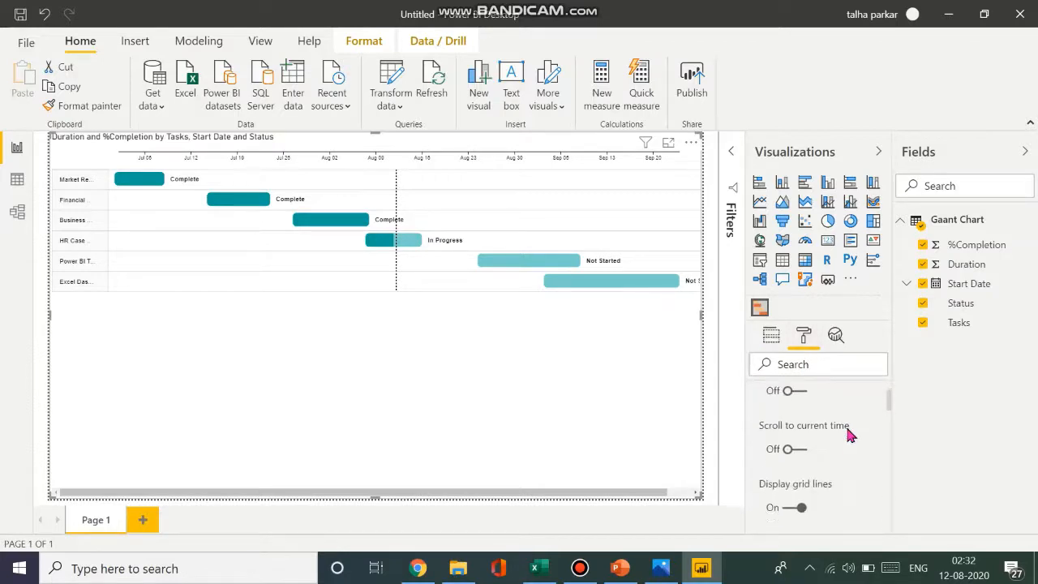
scroll(796, 462, down, 3)
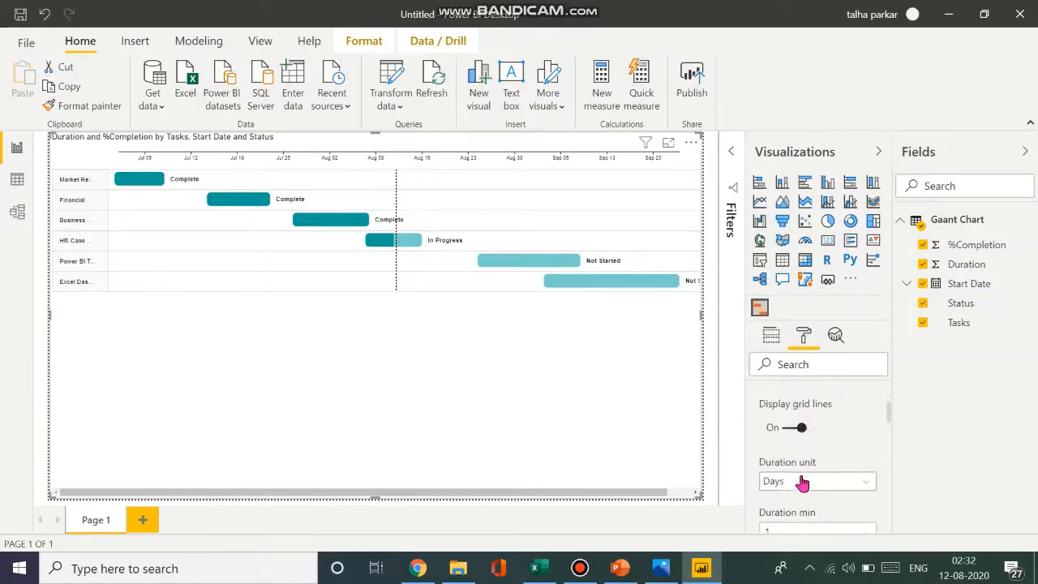
click(870, 479)
click(870, 477)
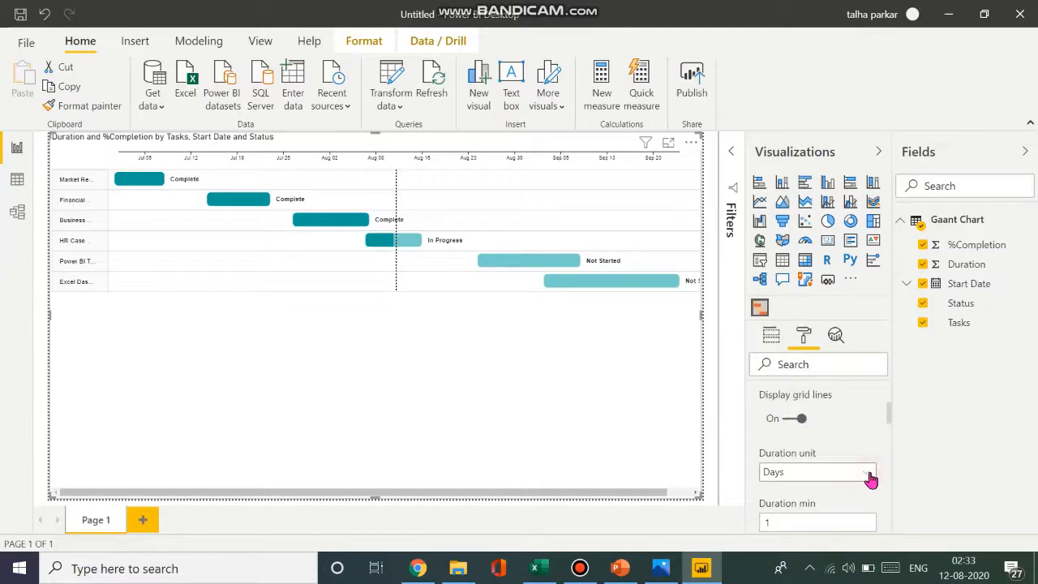
scroll(871, 479, down, 2)
scroll(872, 479, down, 5)
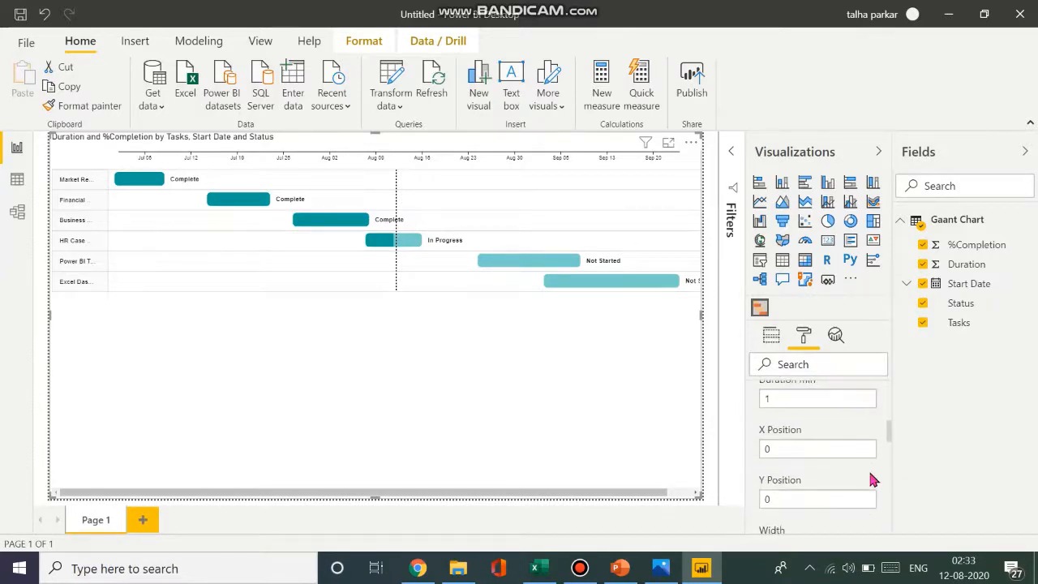
scroll(870, 479, down, 3)
scroll(846, 445, up, 1)
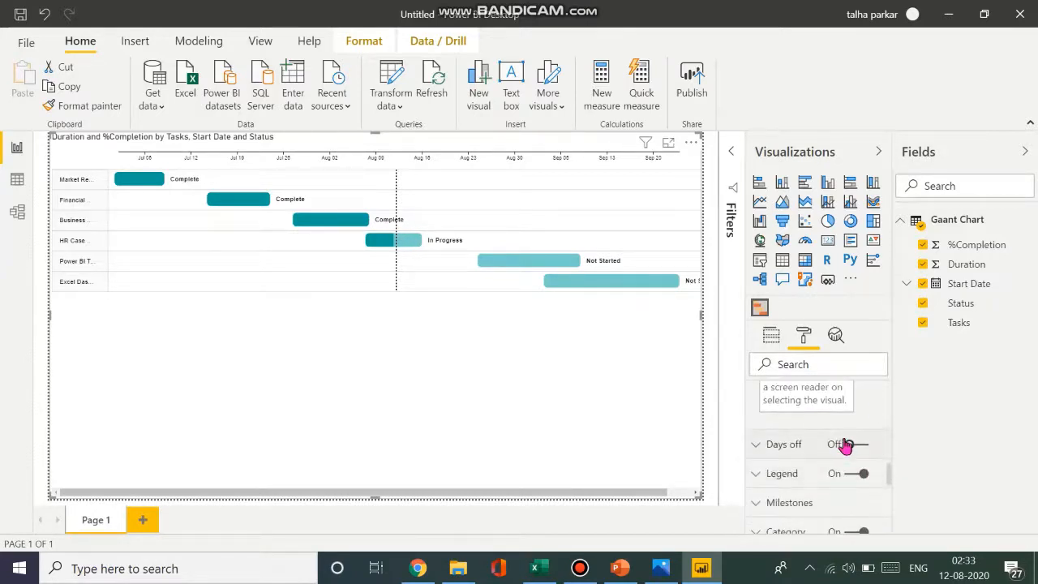
Try switching on Days off for the Gantt visual, check the bars, and switch it off again.
click(785, 446)
click(853, 444)
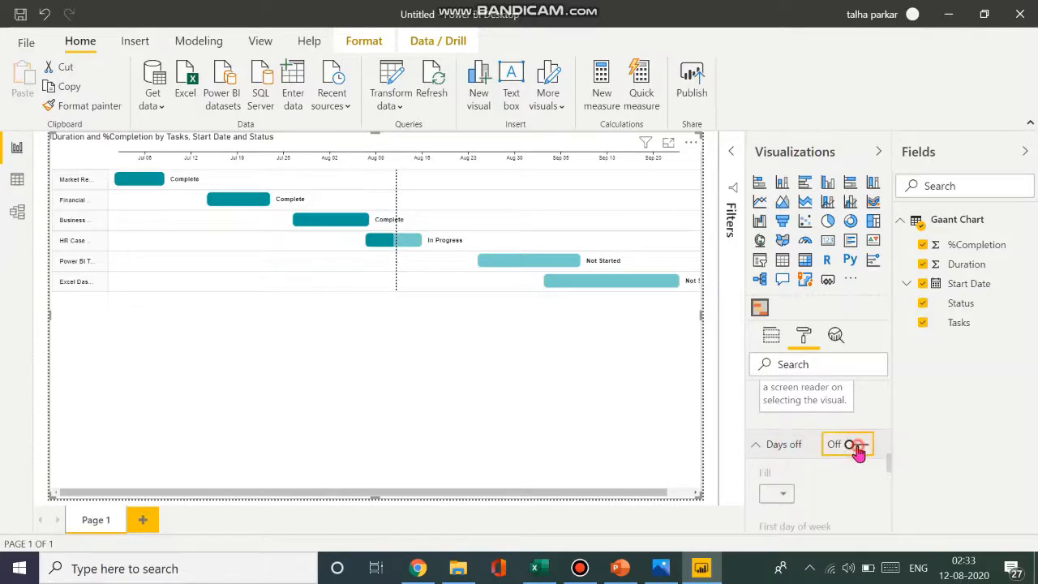
scroll(861, 454, down, 2)
scroll(861, 454, up, 1)
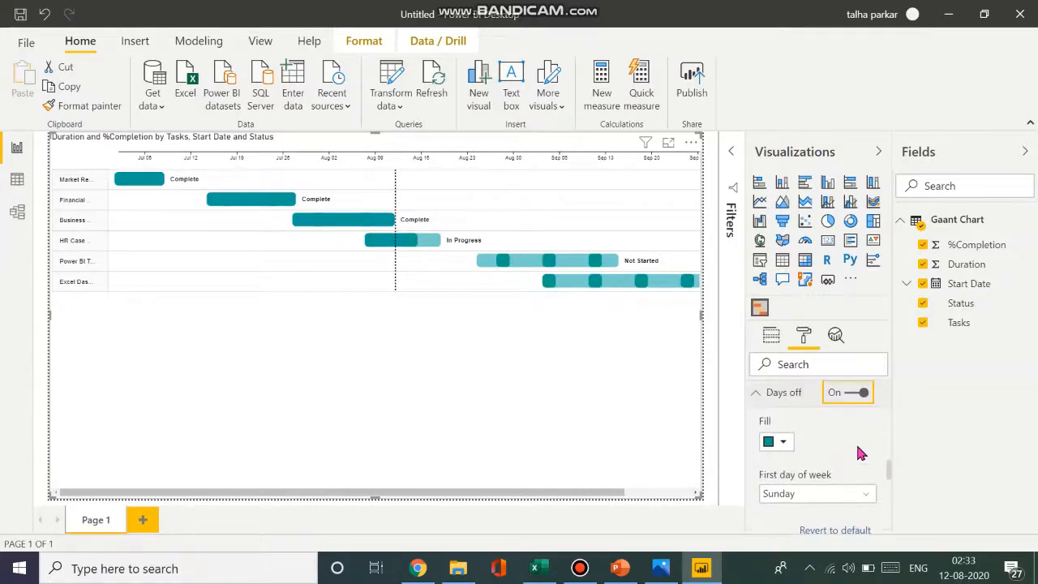
click(858, 414)
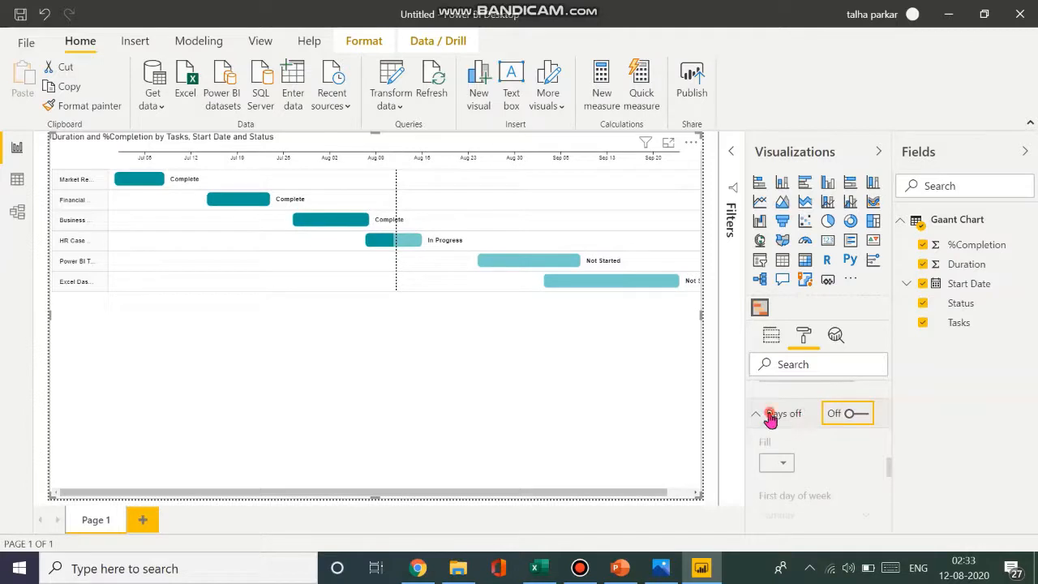
click(770, 416)
Turn off the legend in the Gantt visual's formatting.
scroll(888, 451, down, 1)
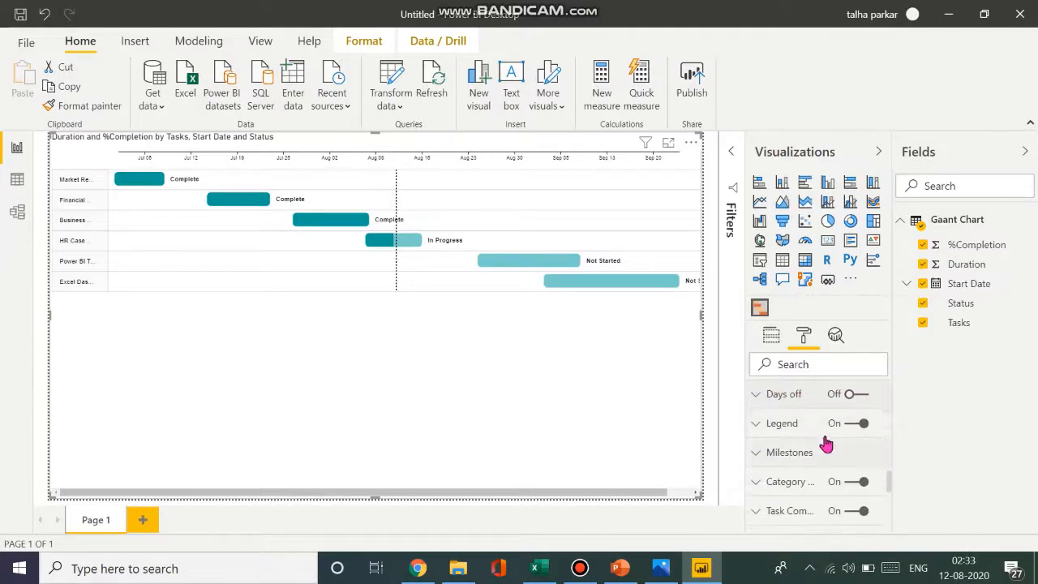
click(777, 428)
scroll(837, 444, down, 1)
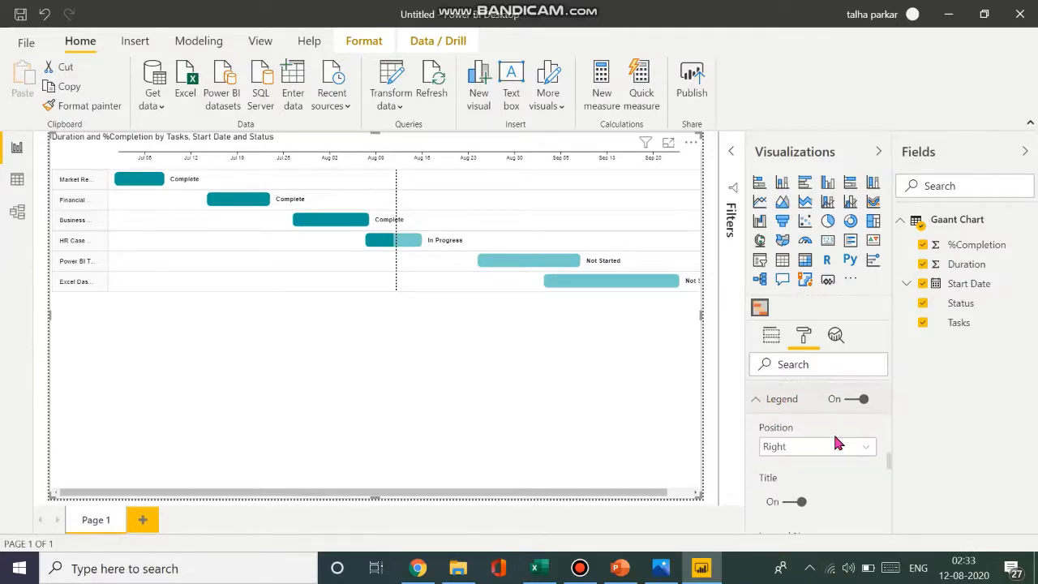
click(856, 408)
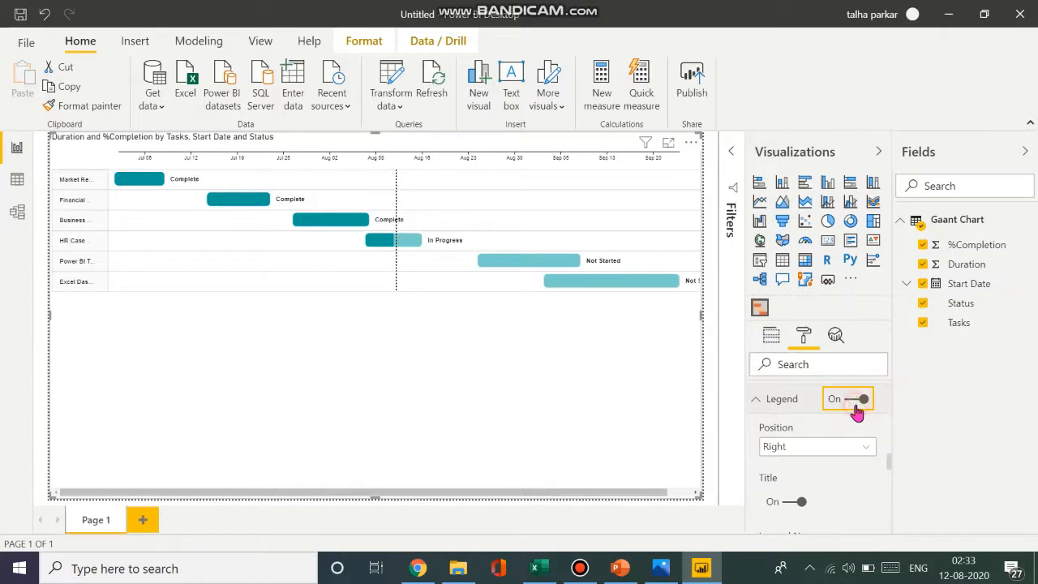
click(758, 409)
scroll(811, 432, down, 1)
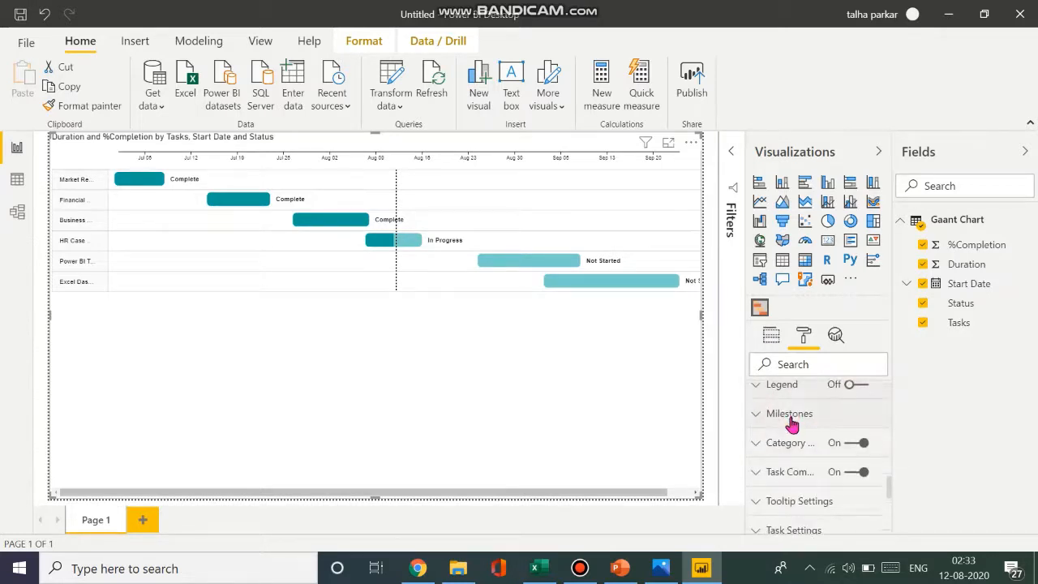
Check which formatting options the Gantt visual offers for Milestones.
click(790, 417)
scroll(829, 457, down, 1)
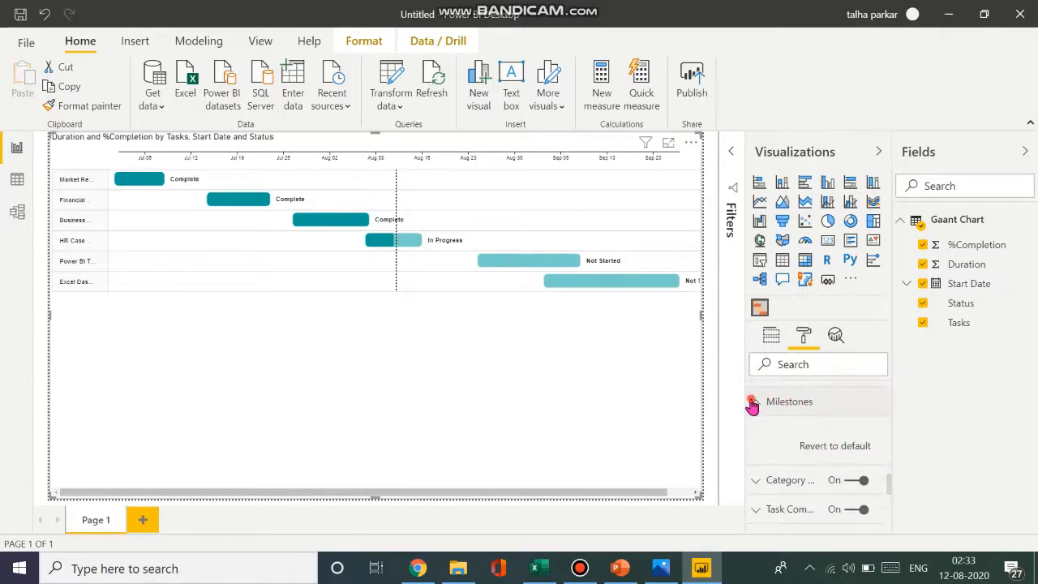
click(753, 403)
Try toggling the Gantt visual's category labels off and back on, and review their fill, font size and width settings.
click(771, 431)
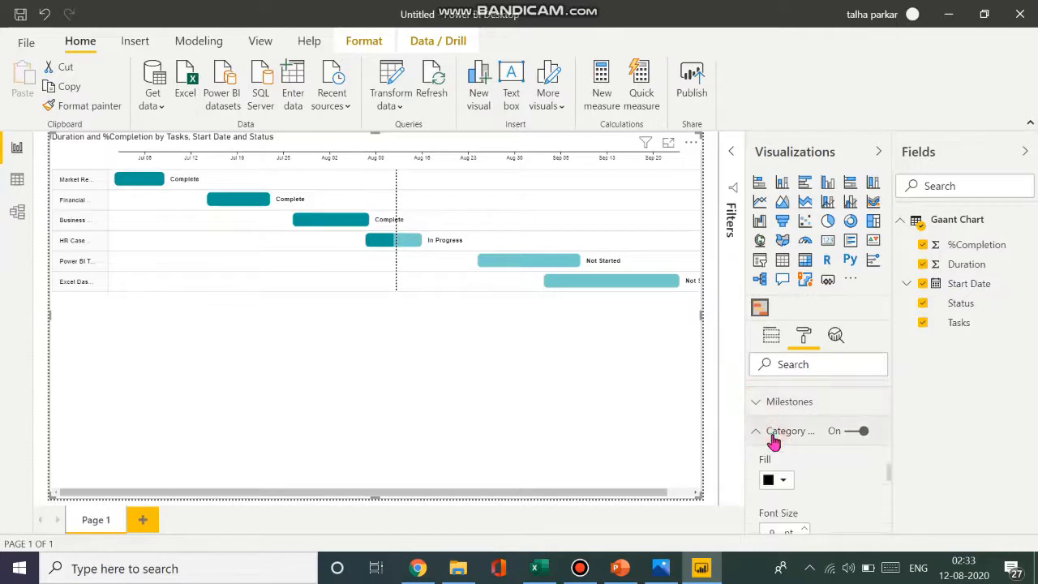
click(857, 433)
click(857, 433)
click(857, 433)
click(857, 433)
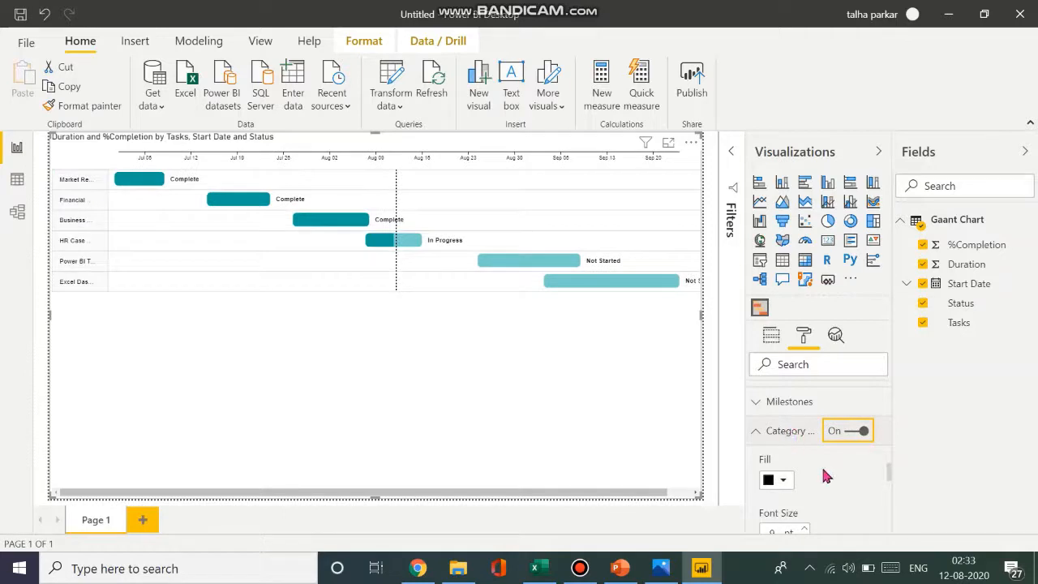
scroll(825, 476, down, 1)
scroll(824, 476, down, 4)
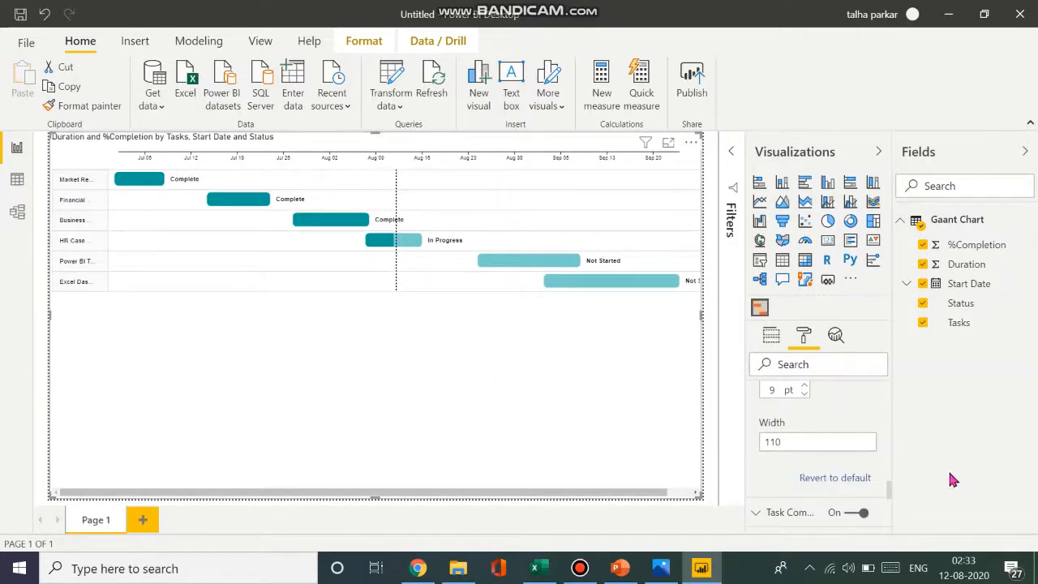
Try toggling the Gantt visual's Task Completion setting off and back on, comparing how the bars are shaded across the timeline.
scroll(831, 477, down, 1)
click(764, 476)
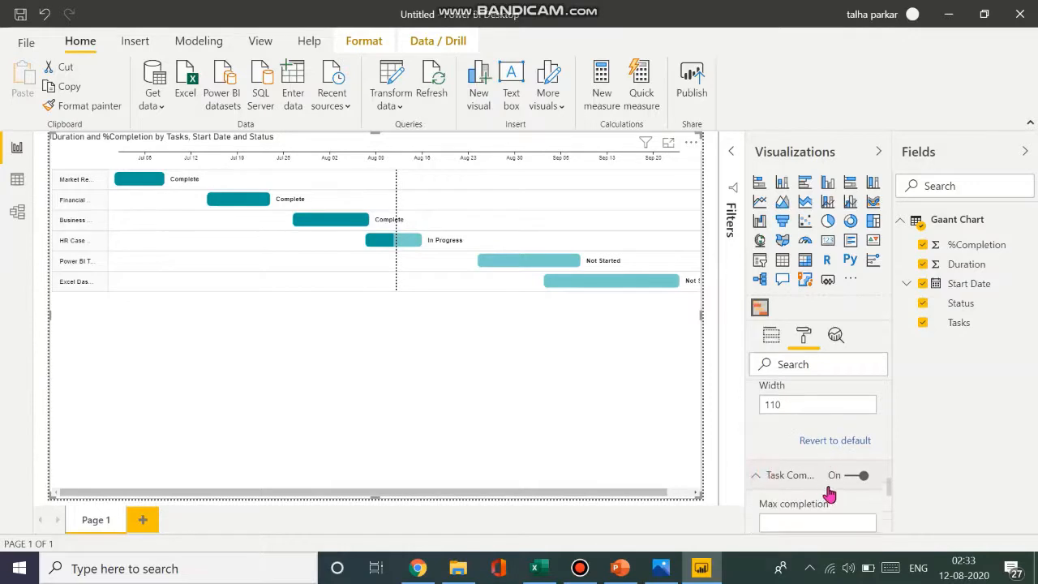
scroll(843, 454, down, 1)
click(861, 436)
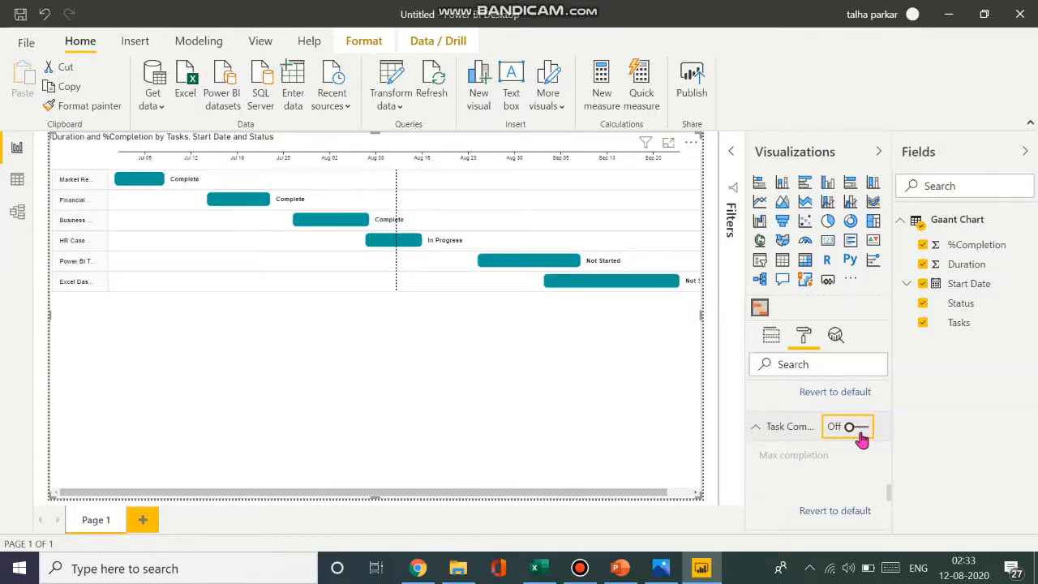
click(861, 436)
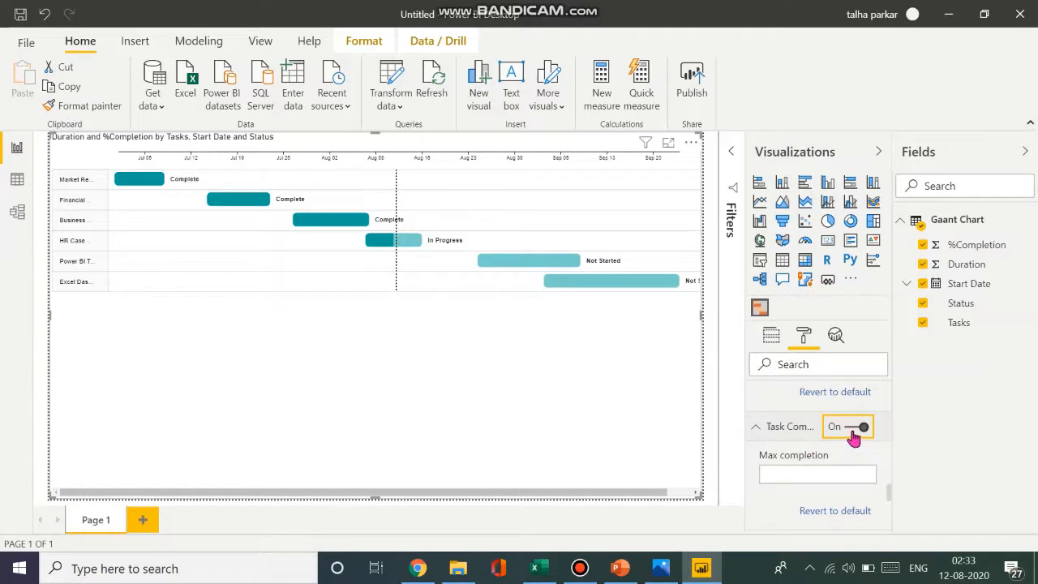
drag(475, 494, 592, 501)
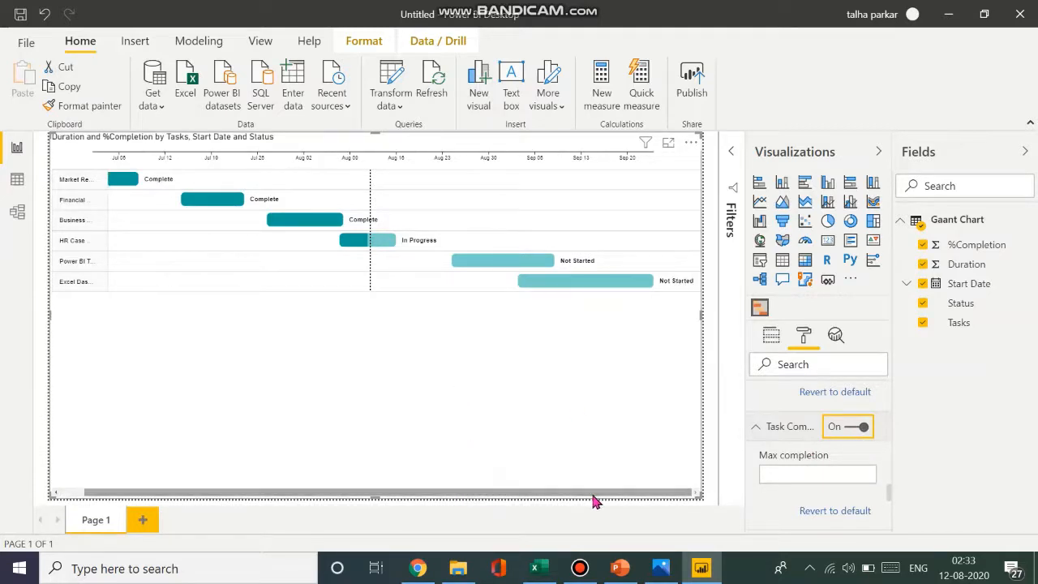
click(857, 434)
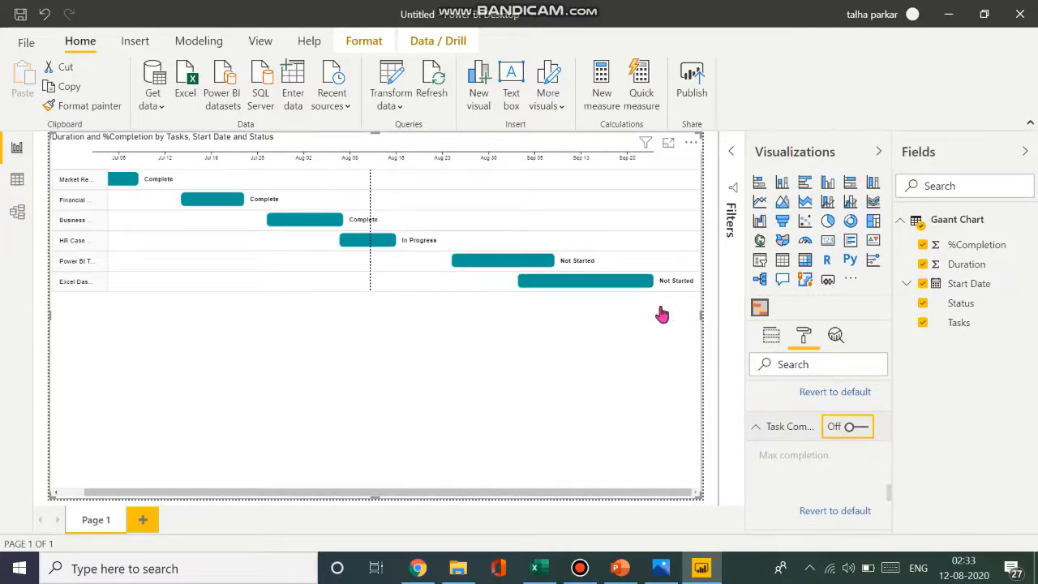
drag(621, 495, 595, 494)
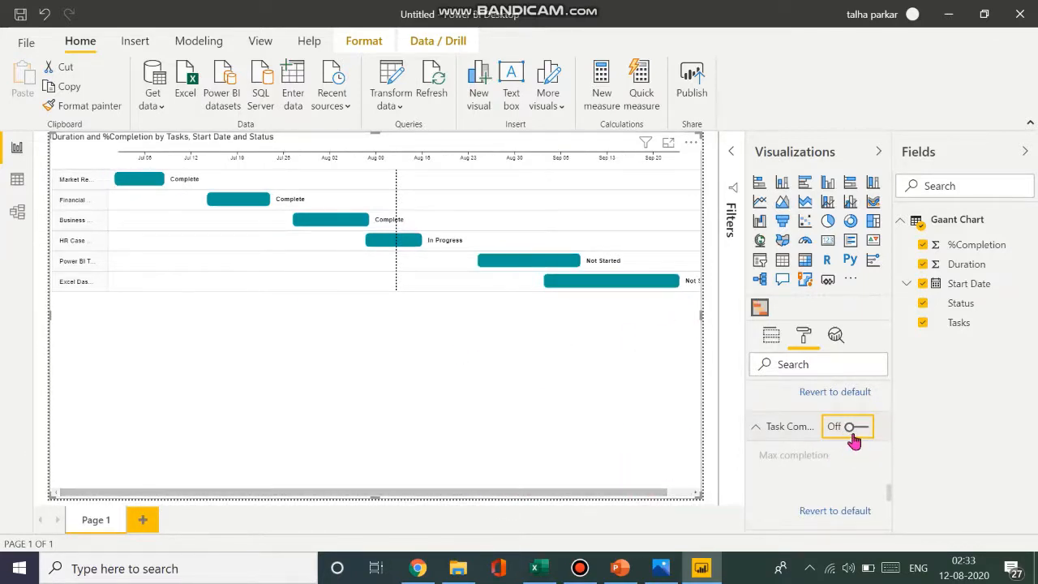
click(854, 434)
Check the Gantt visual's tooltip date format, task color and height, and data label options, and view a task bar's tooltip.
scroll(851, 430, down, 3)
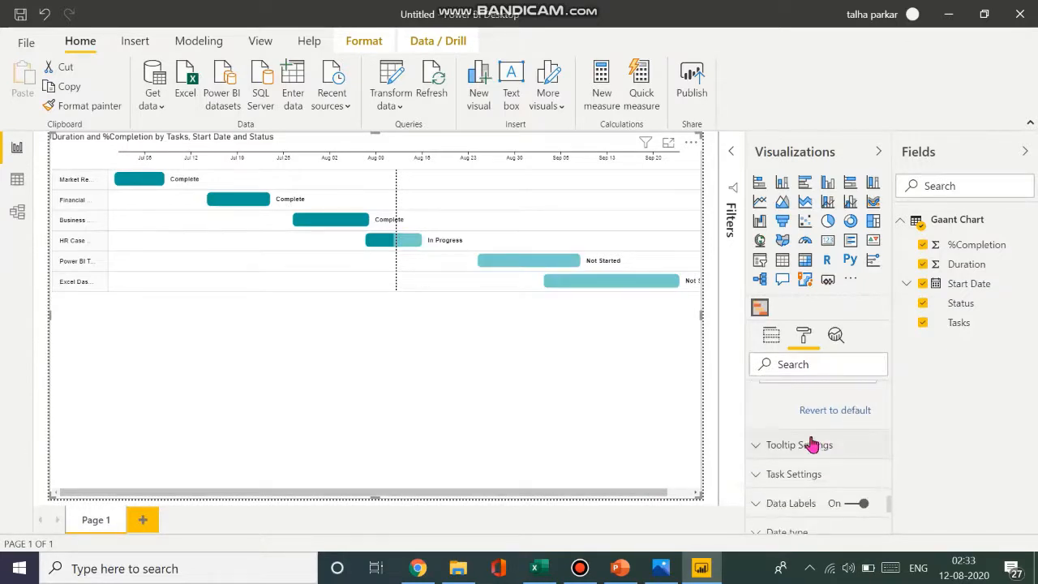
scroll(811, 442, down, 3)
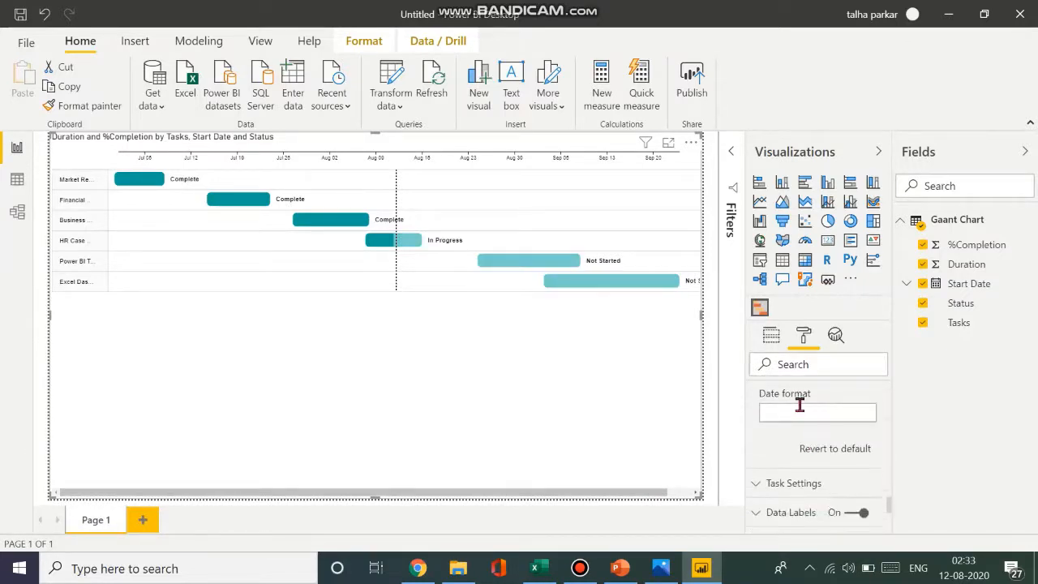
click(800, 411)
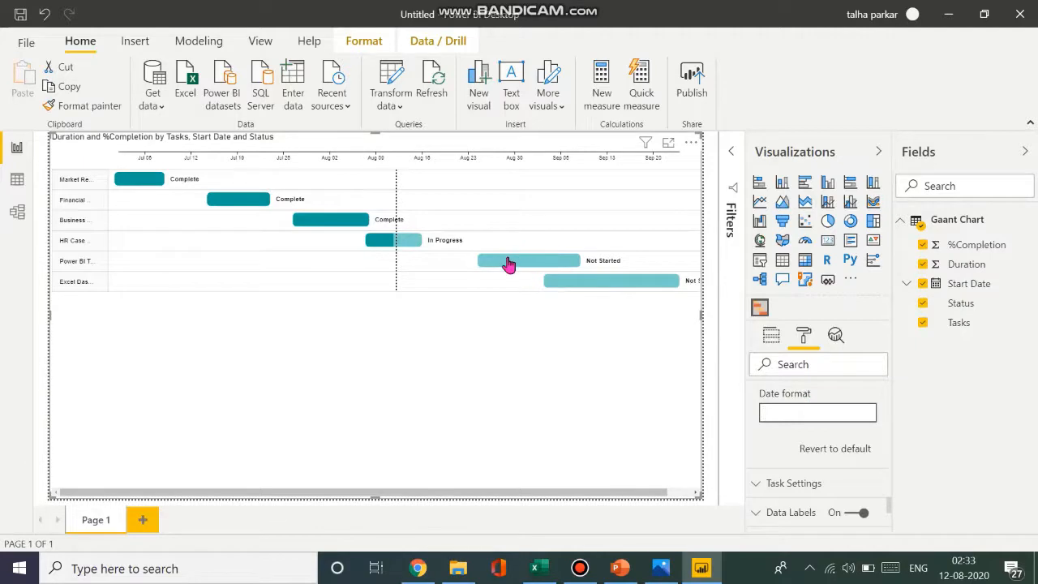
mouse_move(509, 265)
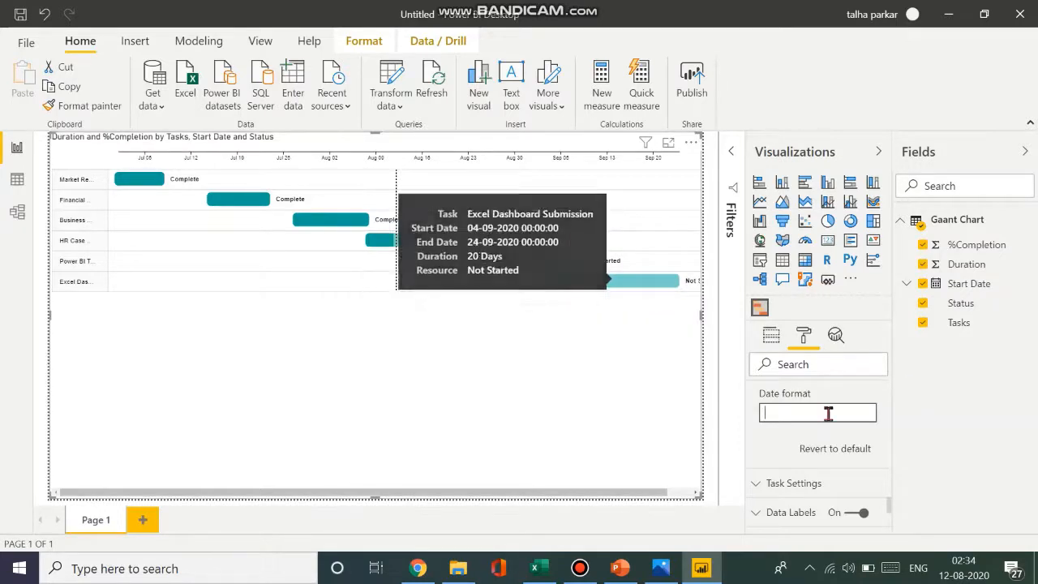
scroll(829, 420, down, 1)
click(800, 447)
scroll(805, 422, down, 4)
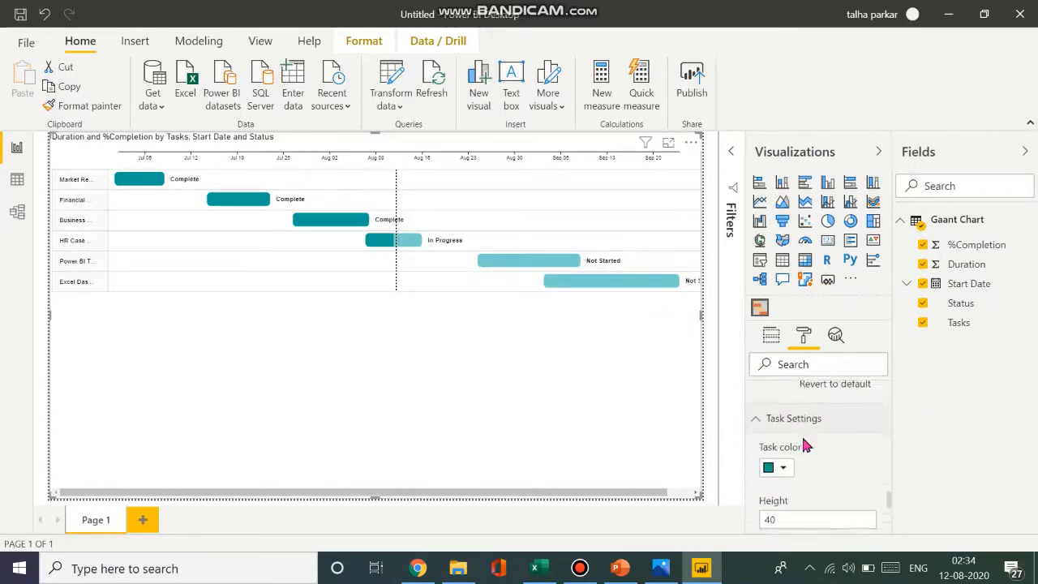
scroll(803, 445, down, 1)
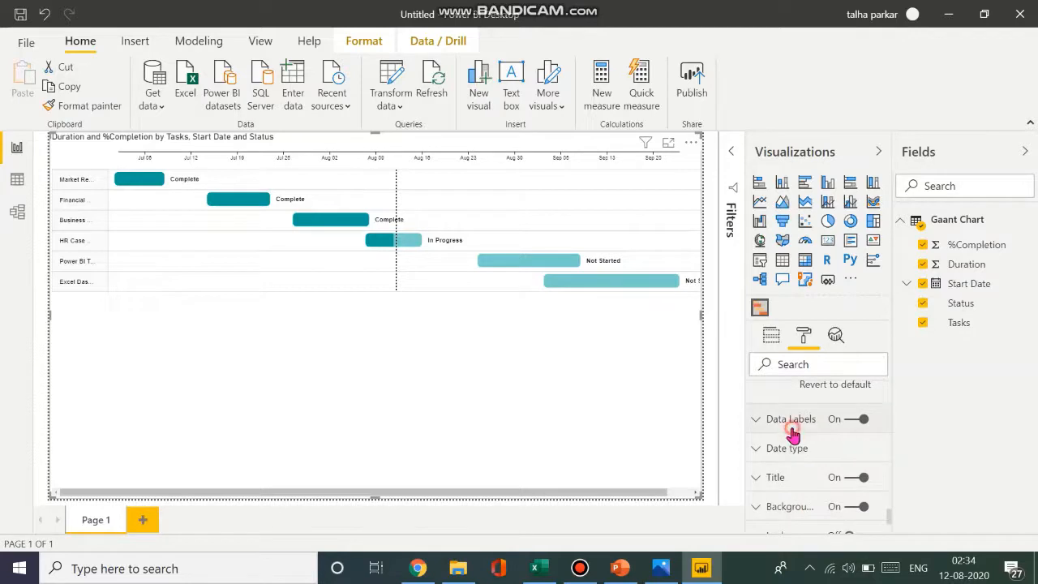
click(791, 423)
scroll(872, 438, down, 5)
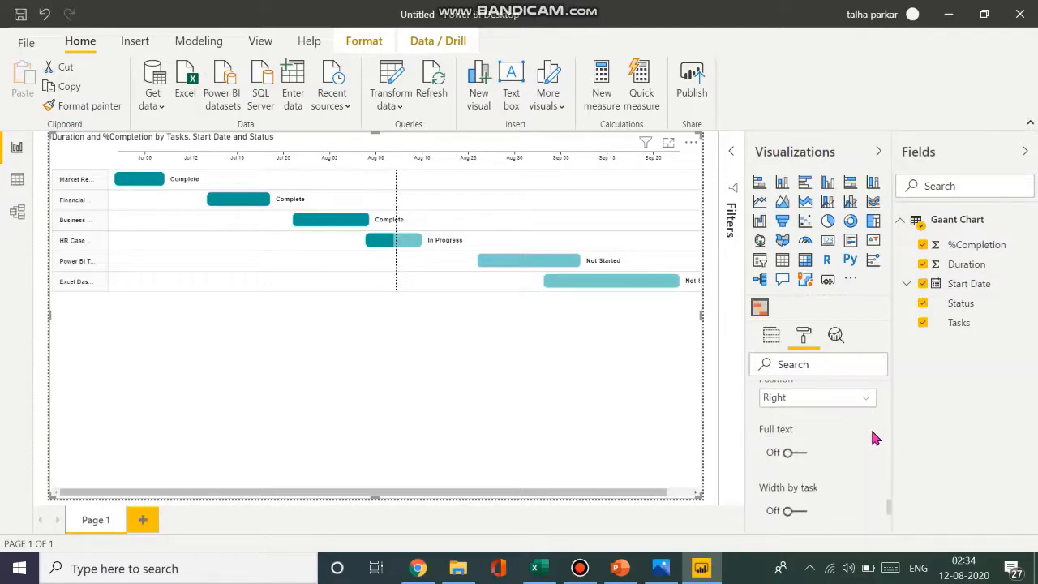
Review the Gantt visual's Date type intervals and colors, and its title formatting options.
click(823, 399)
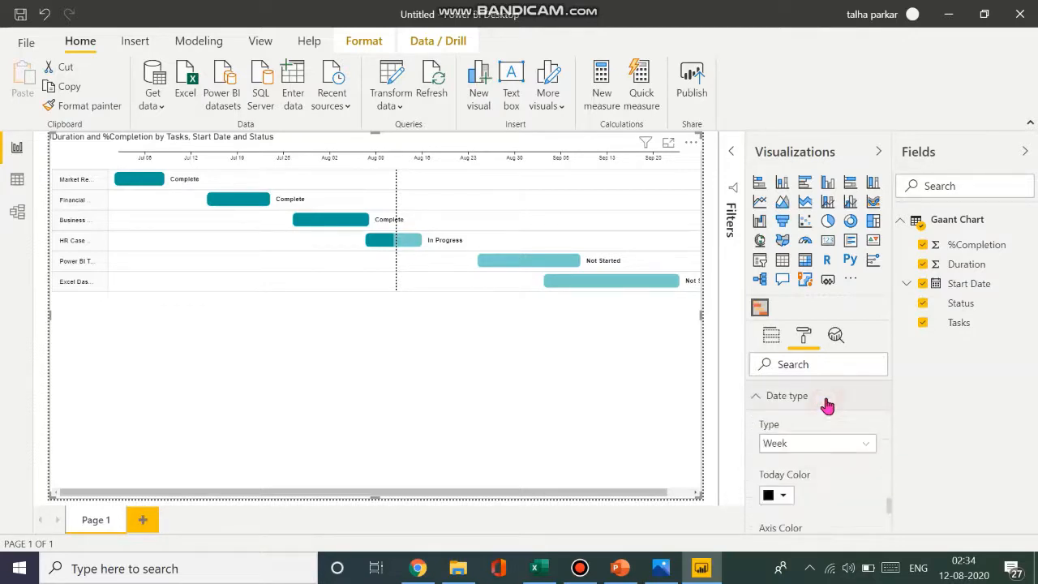
scroll(873, 452, down, 2)
scroll(872, 454, down, 1)
scroll(871, 422, up, 3)
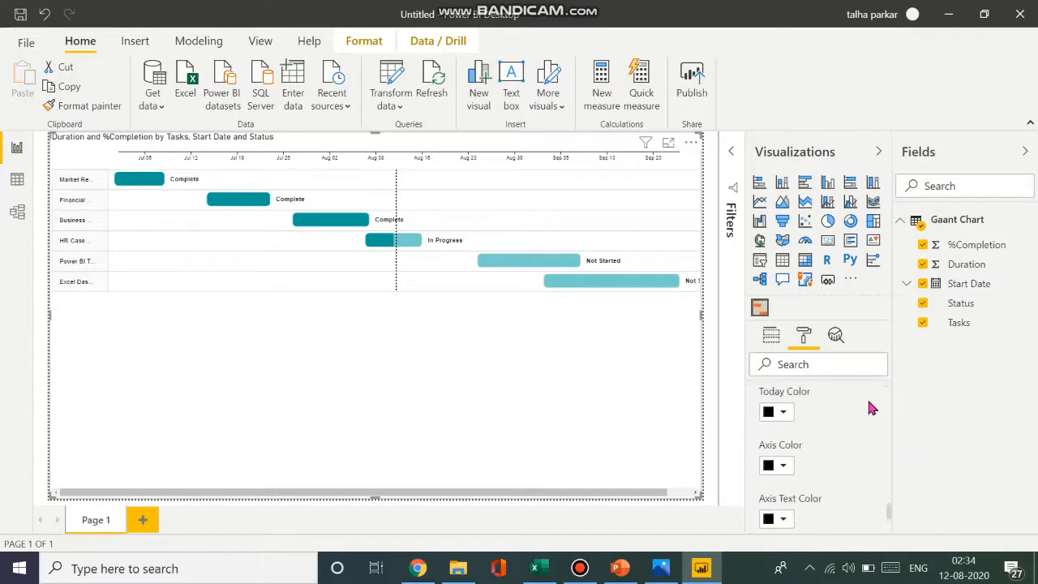
click(870, 417)
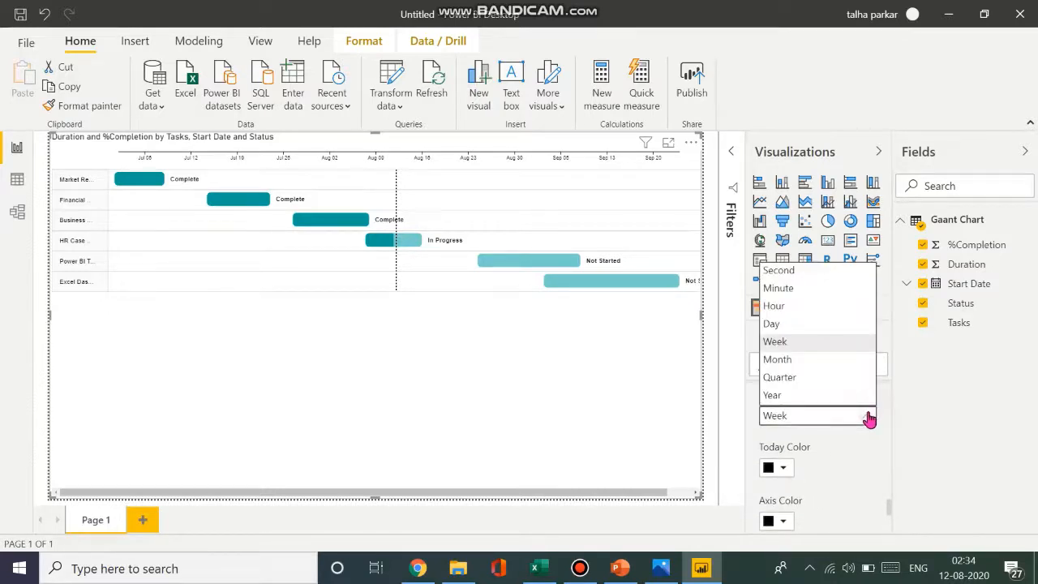
click(866, 419)
scroll(845, 416, up, 1)
click(799, 396)
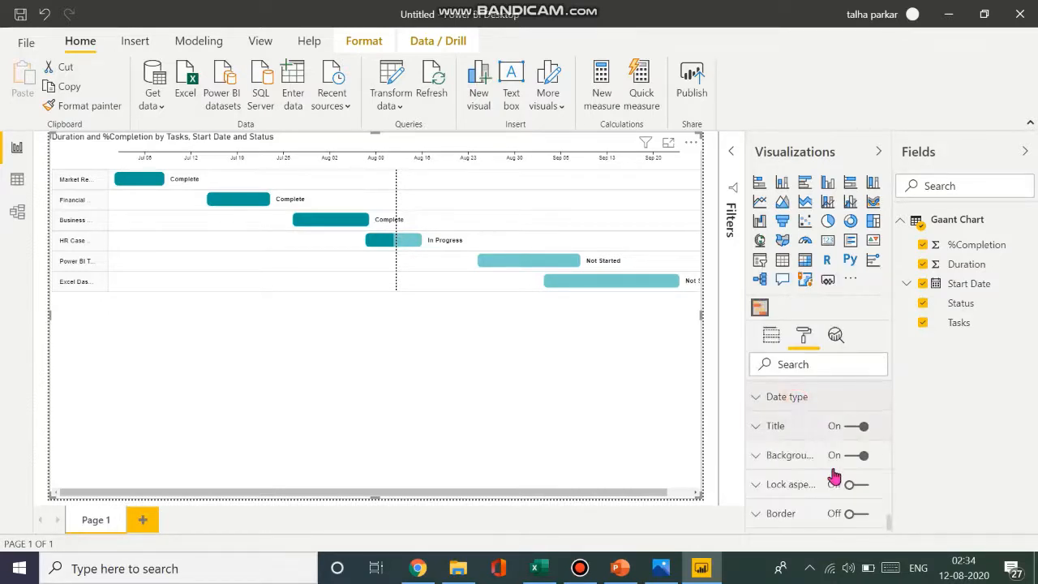
scroll(835, 477, down, 1)
click(777, 410)
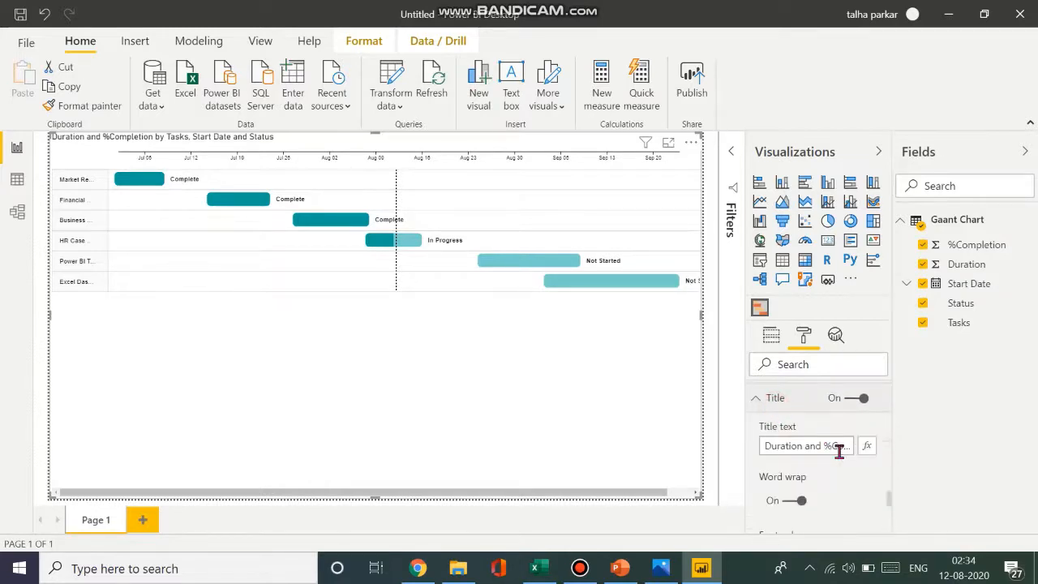
scroll(847, 466, down, 1)
scroll(848, 468, up, 1)
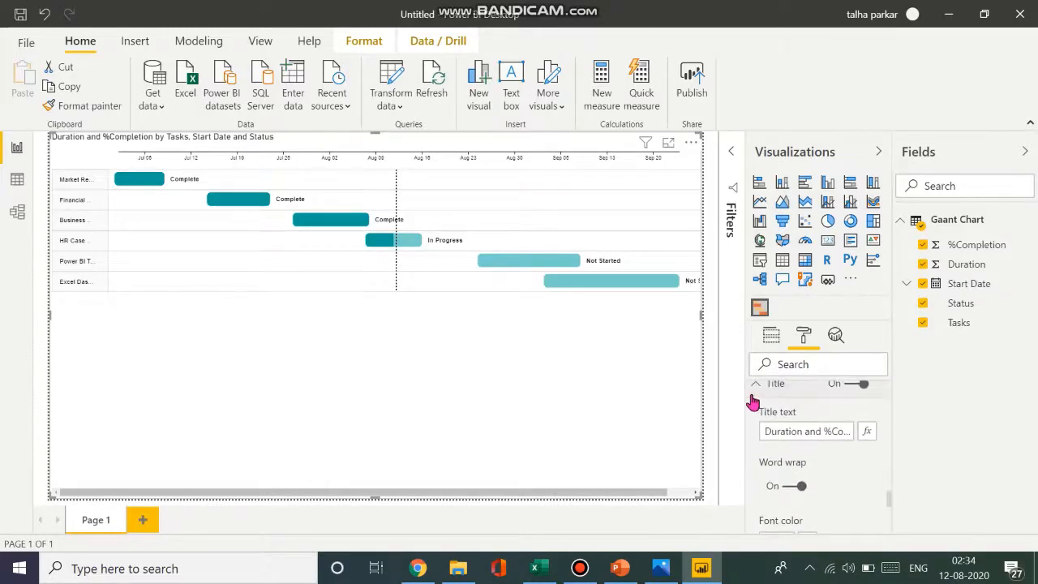
click(753, 386)
scroll(814, 433, down, 1)
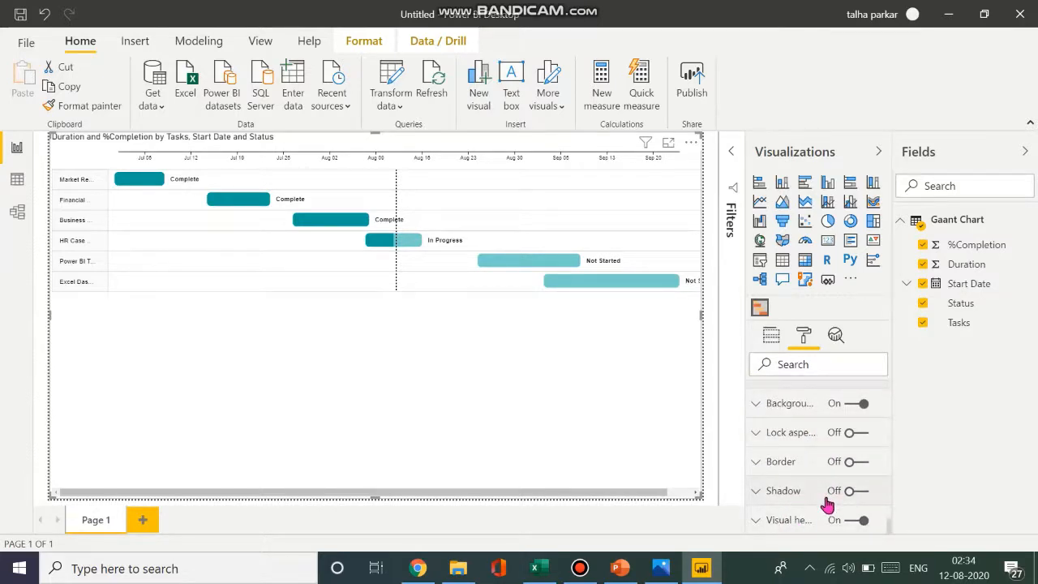
Turn on the Gantt visual's shadow, border and lock aspect settings, and return to its field assignments.
scroll(827, 505, up, 1)
click(857, 498)
click(858, 471)
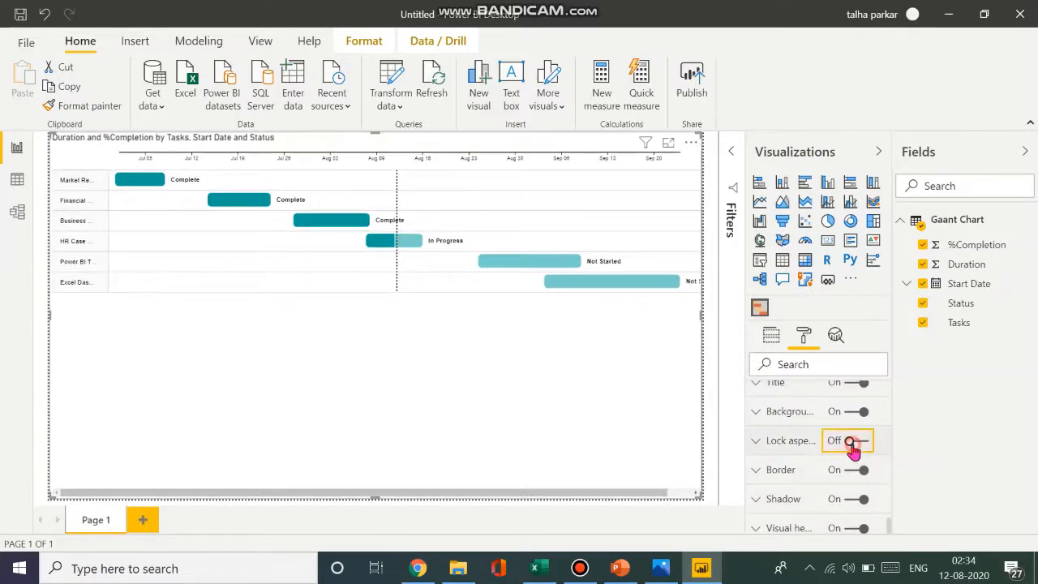
click(854, 441)
scroll(777, 442, up, 10)
scroll(777, 438, up, 3)
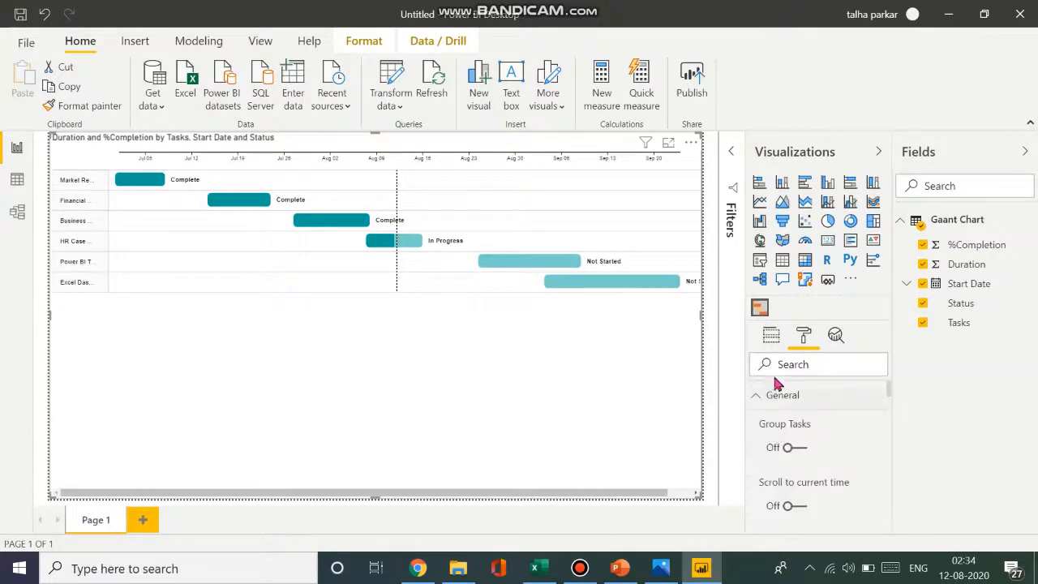
click(771, 335)
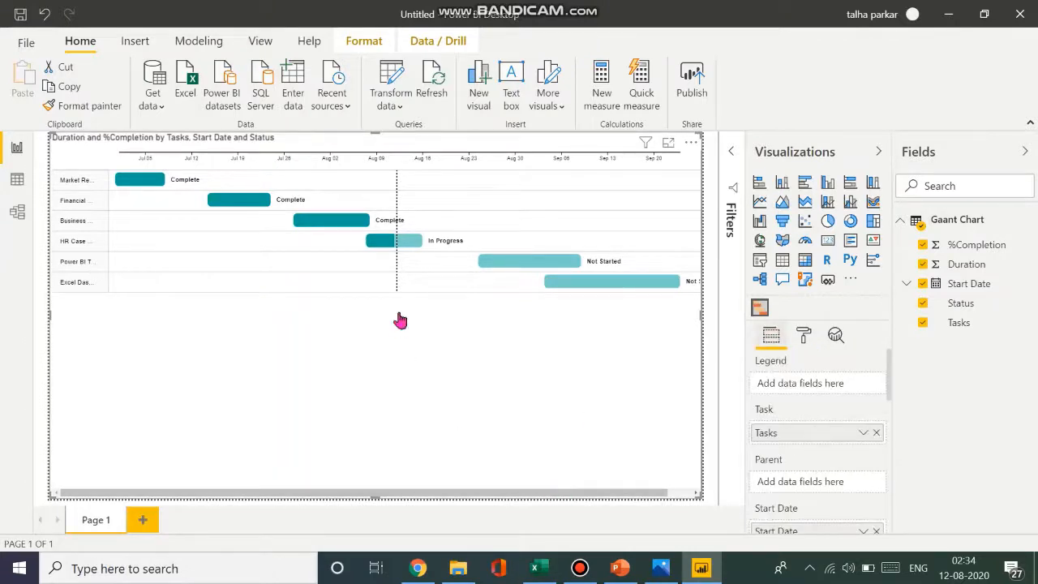
Try the dark, purple gradient and Storm report themes, and apply a light multicolour built-in theme instead.
click(260, 42)
click(385, 103)
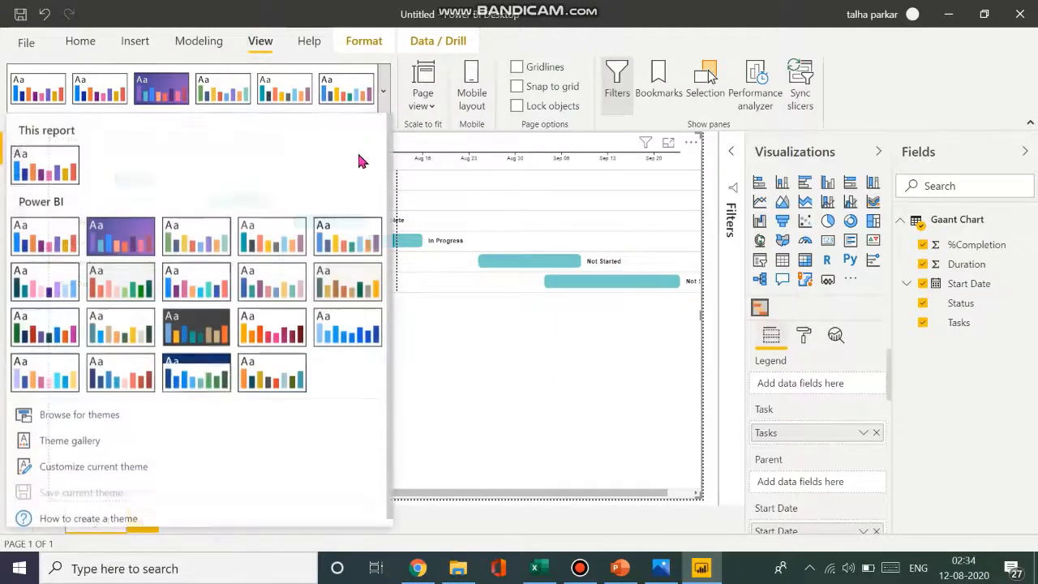
click(200, 345)
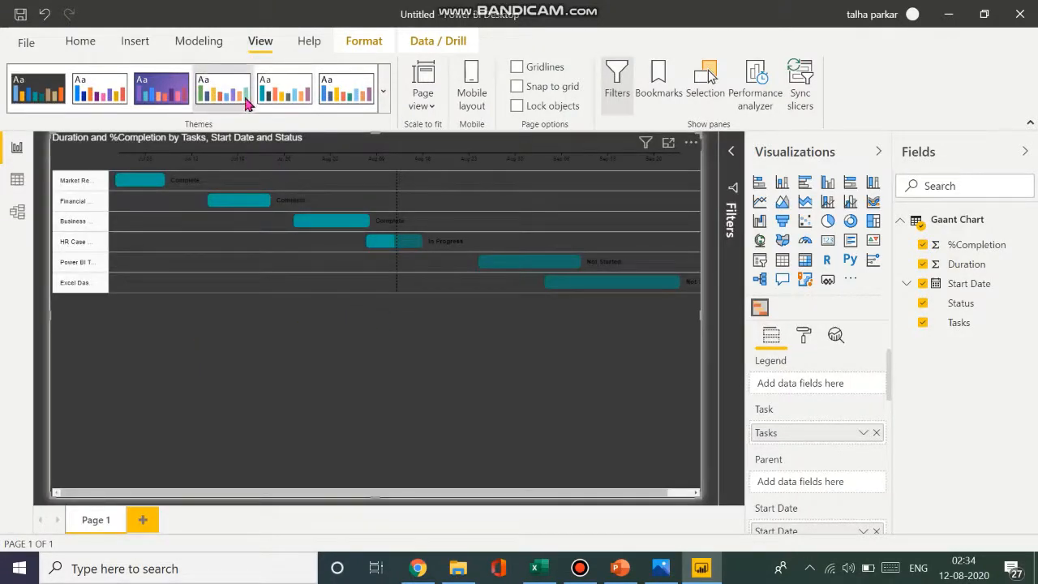
click(137, 110)
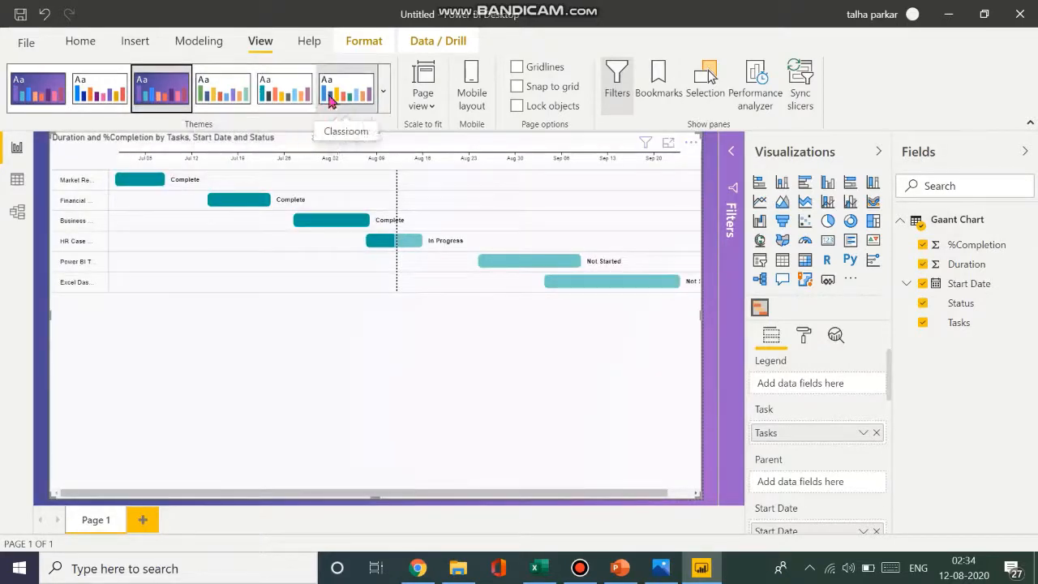
click(383, 92)
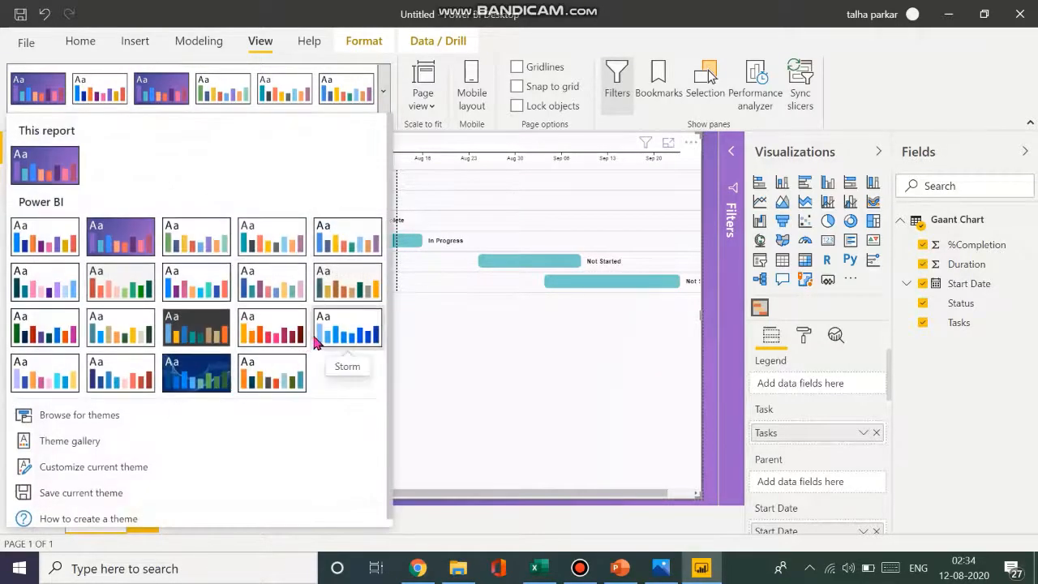
click(318, 334)
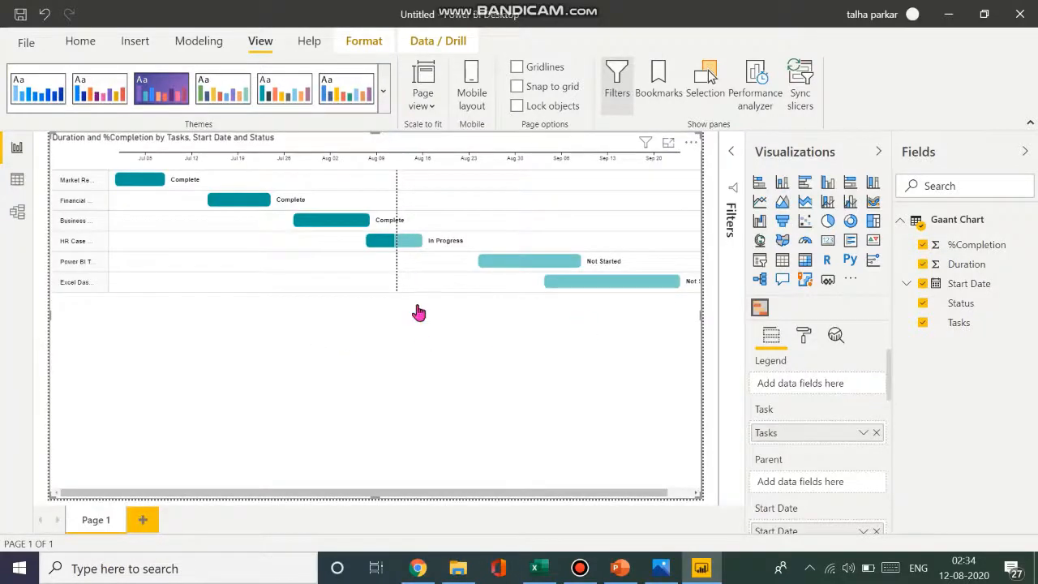
click(383, 92)
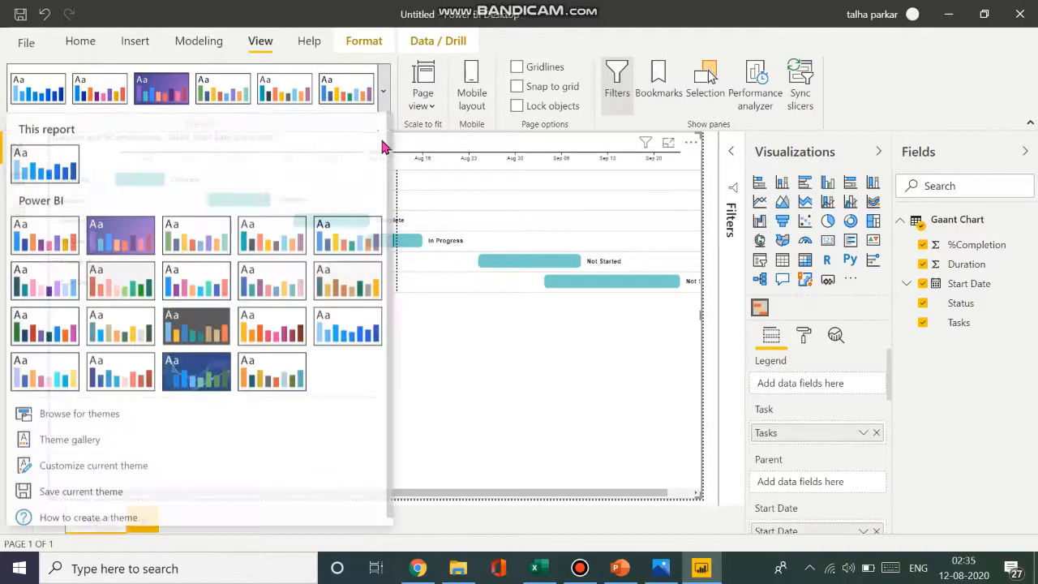
click(103, 351)
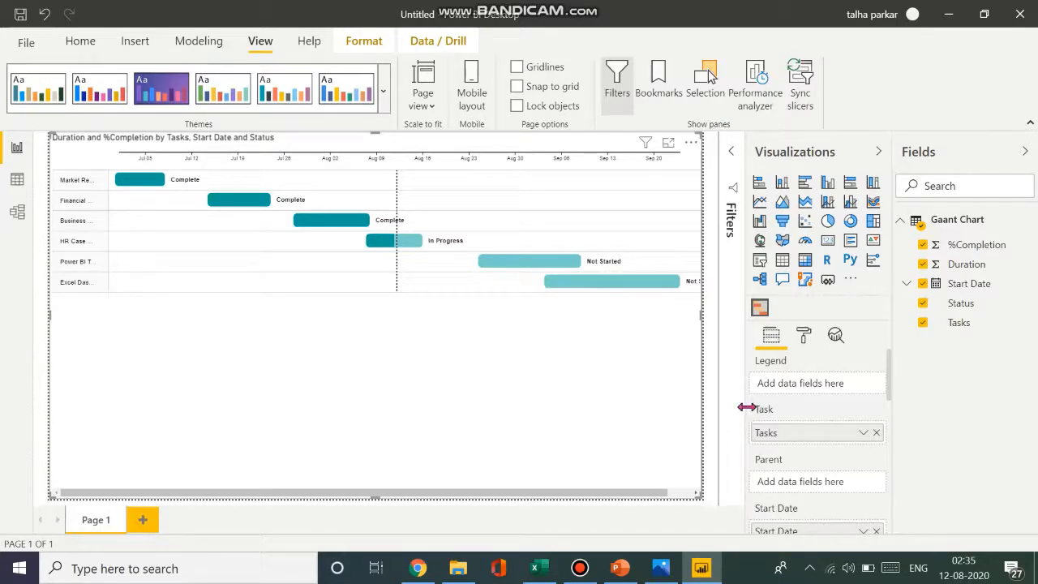
Review the fields assigned to the Gantt visual's Task, Start Date, Duration, % Completion and Resource roles.
scroll(791, 438, down, 5)
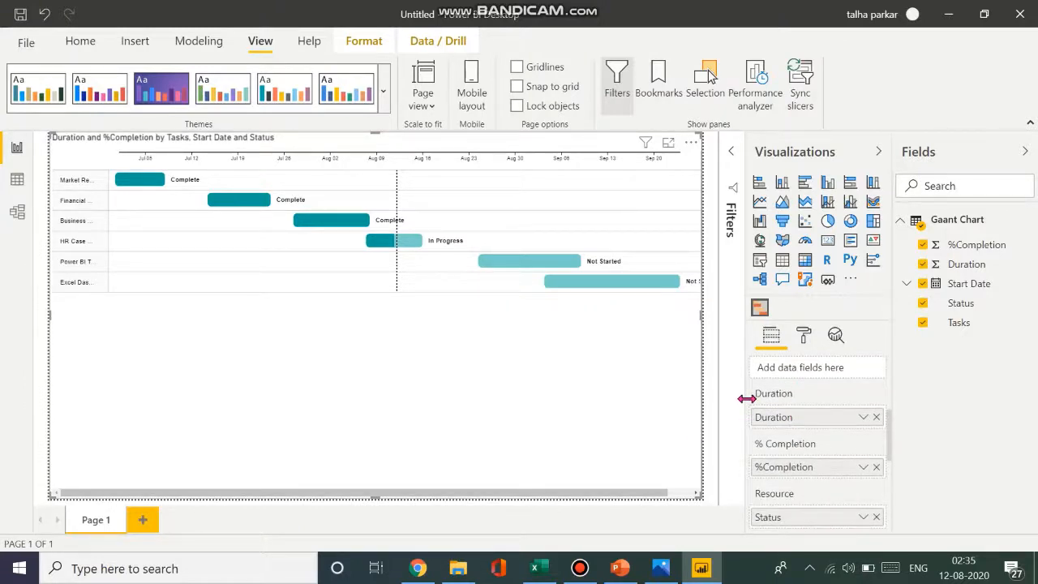
scroll(823, 473, up, 3)
scroll(823, 470, down, 1)
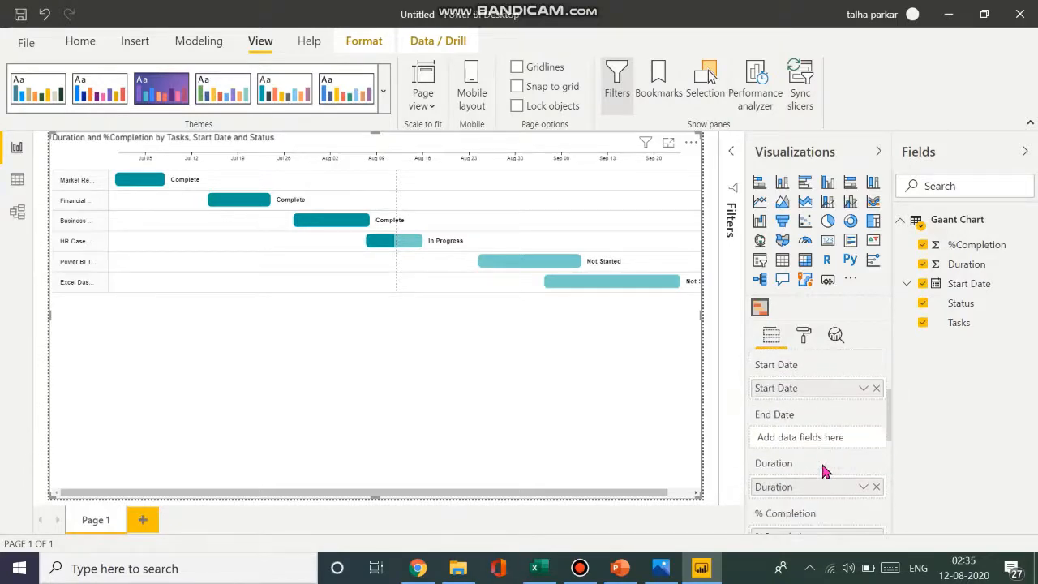
scroll(824, 472, up, 2)
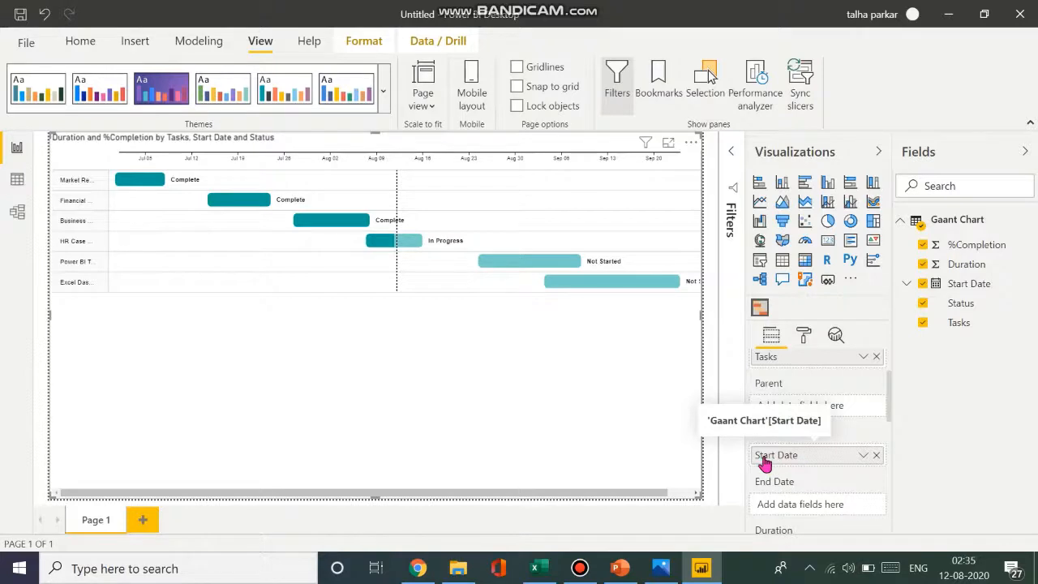
scroll(824, 465, up, 1)
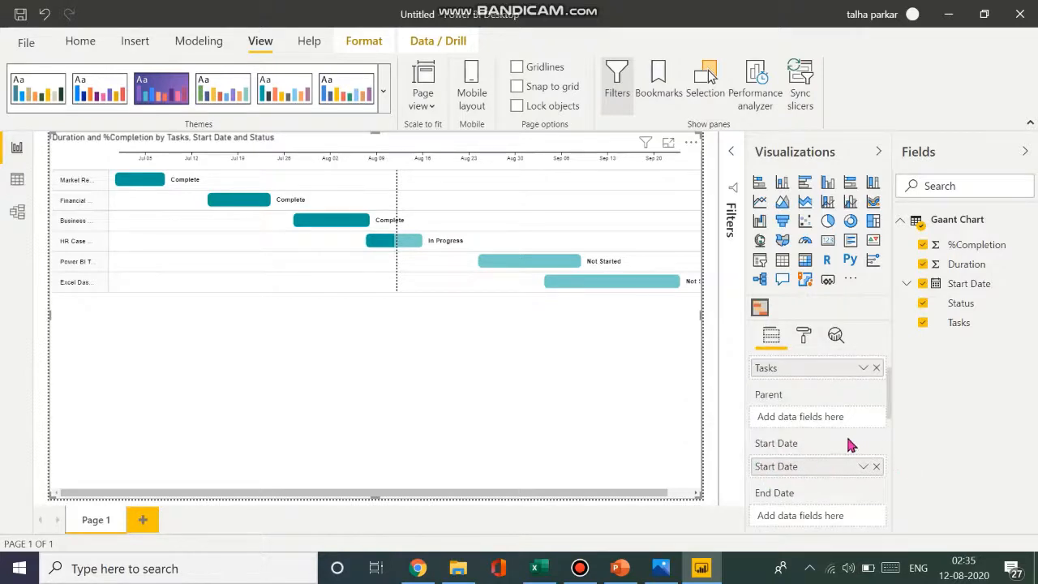